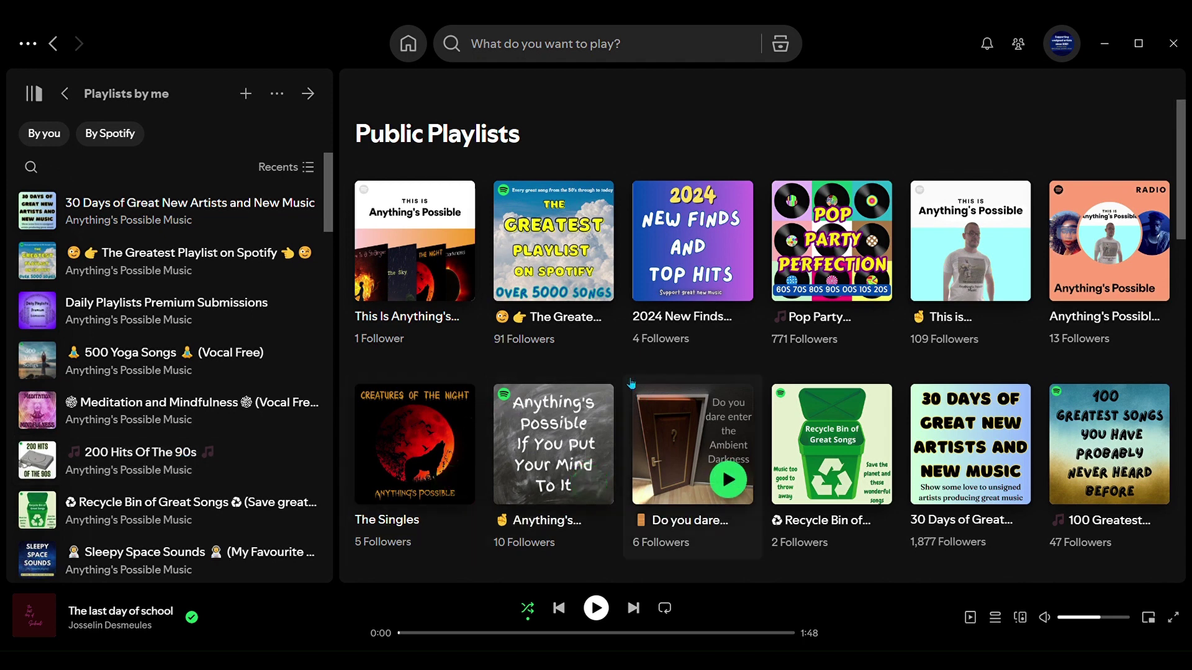
scroll(723, 355, down, 8)
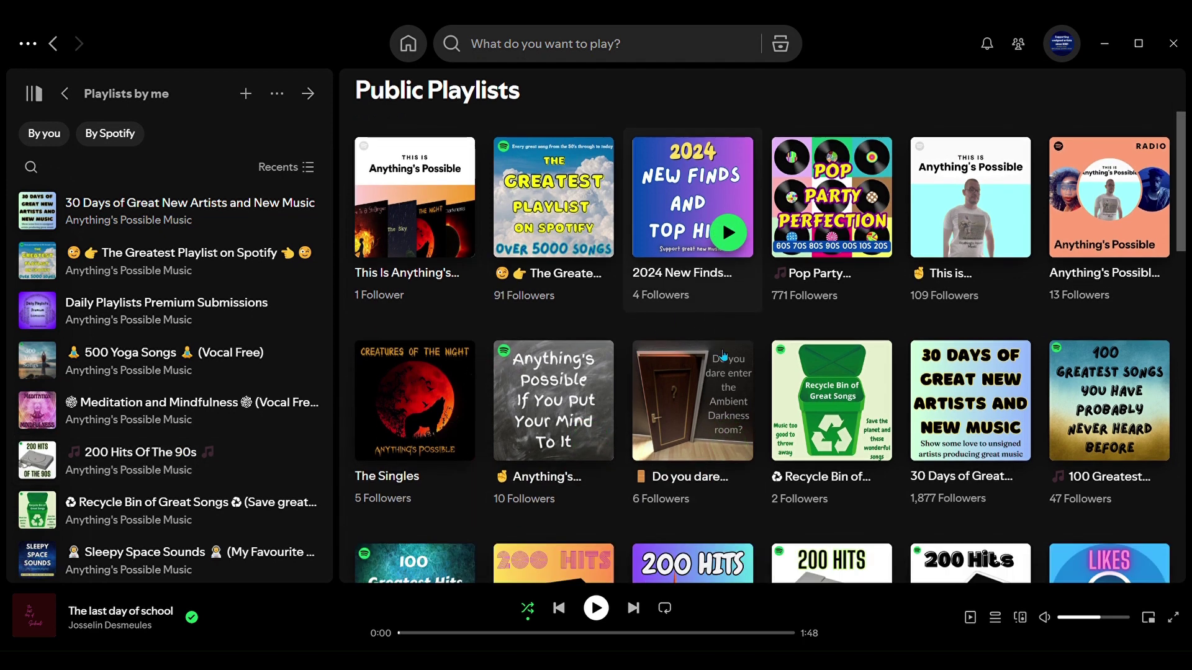
scroll(729, 355, down, 3)
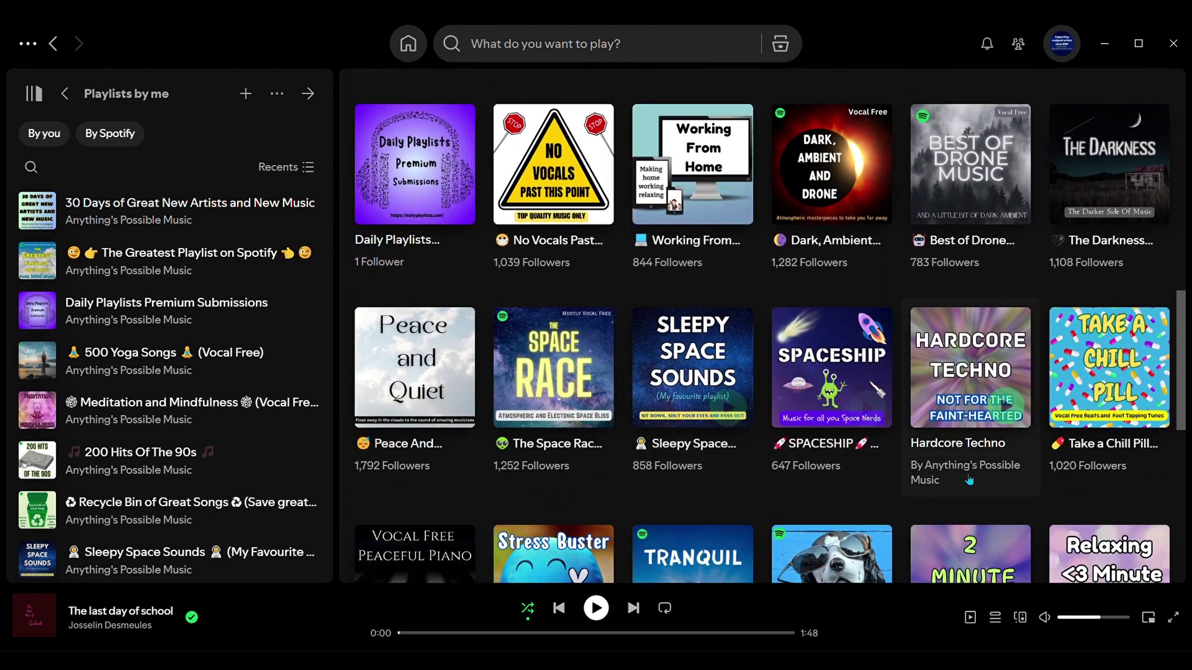
scroll(810, 537, down, 1)
scroll(810, 537, down, 7)
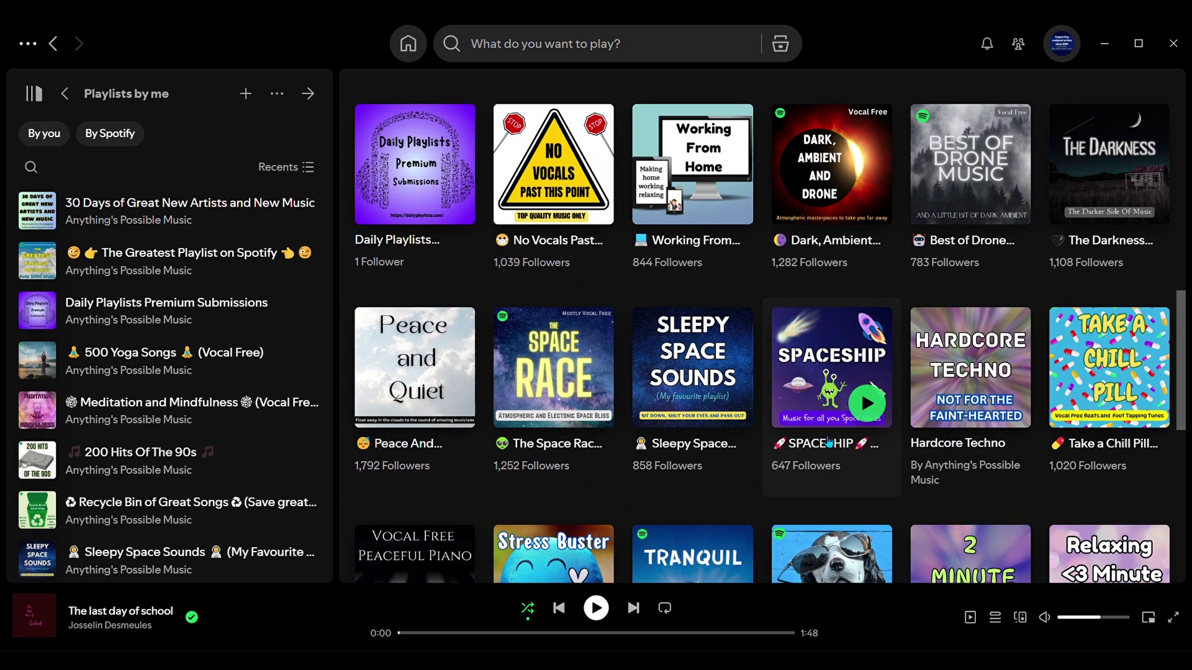
scroll(817, 455, down, 1)
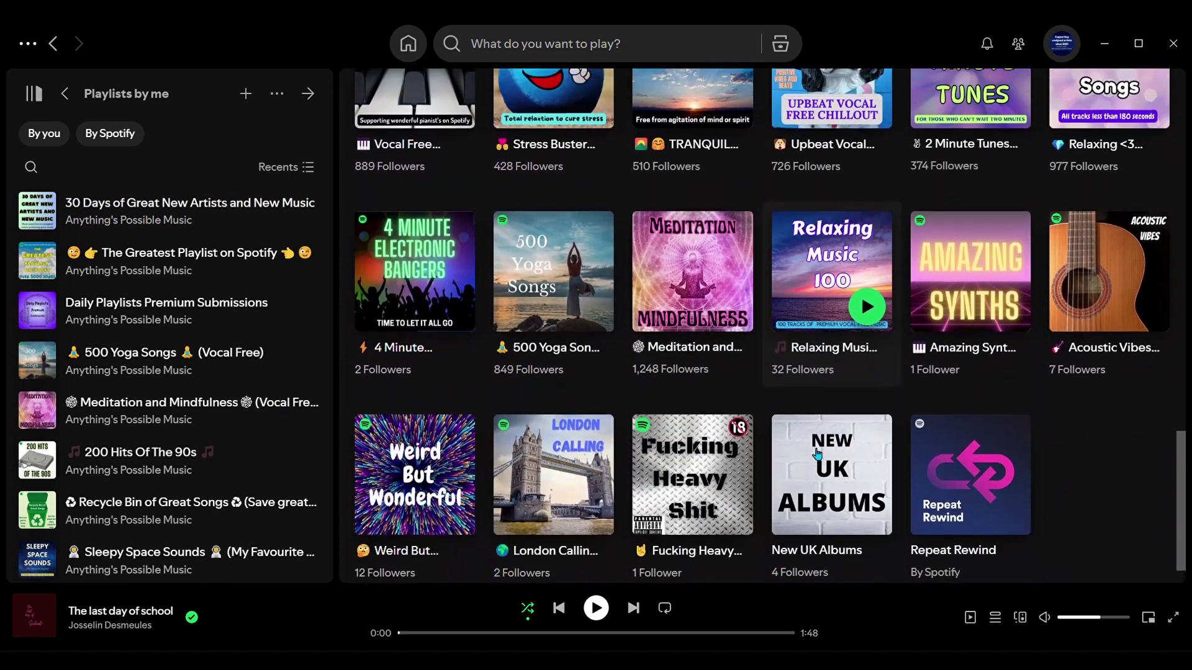
scroll(817, 455, up, 1)
scroll(817, 453, up, 2)
scroll(817, 455, up, 6)
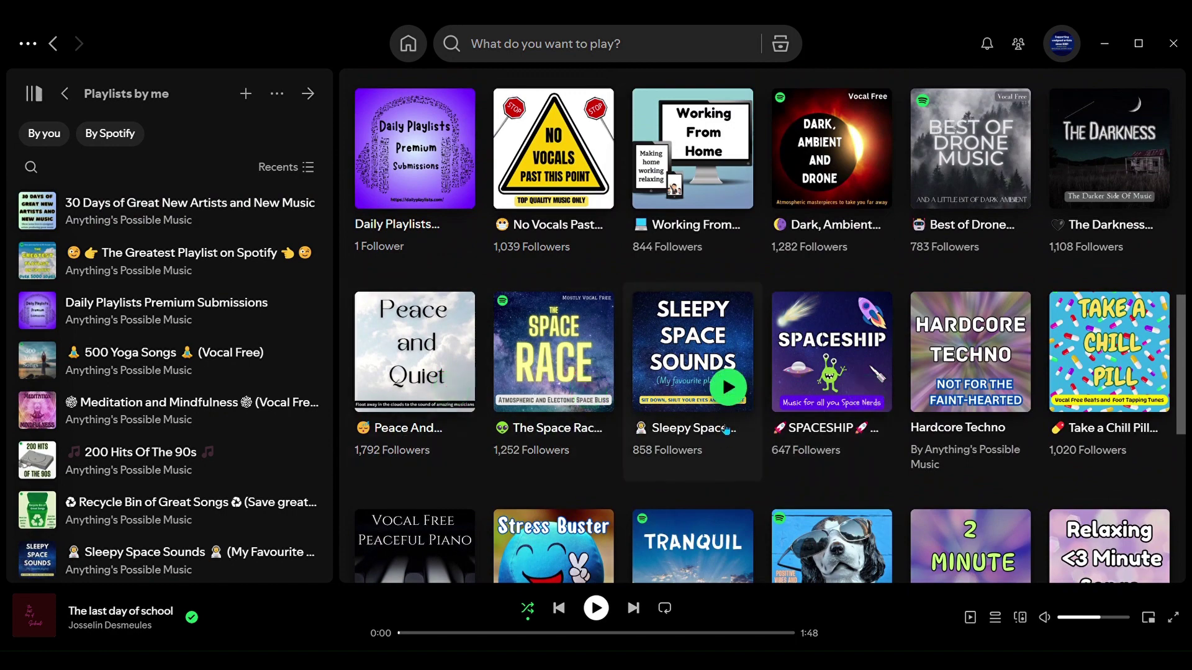
scroll(723, 410, up, 3)
scroll(720, 416, up, 8)
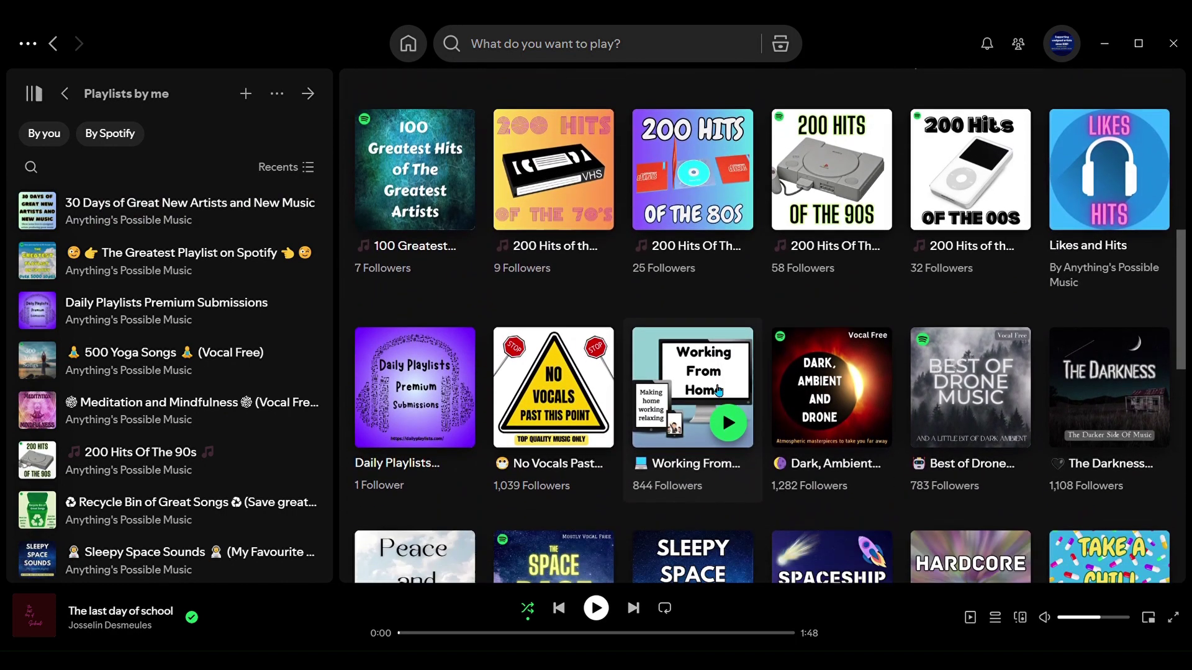
scroll(705, 385, up, 2)
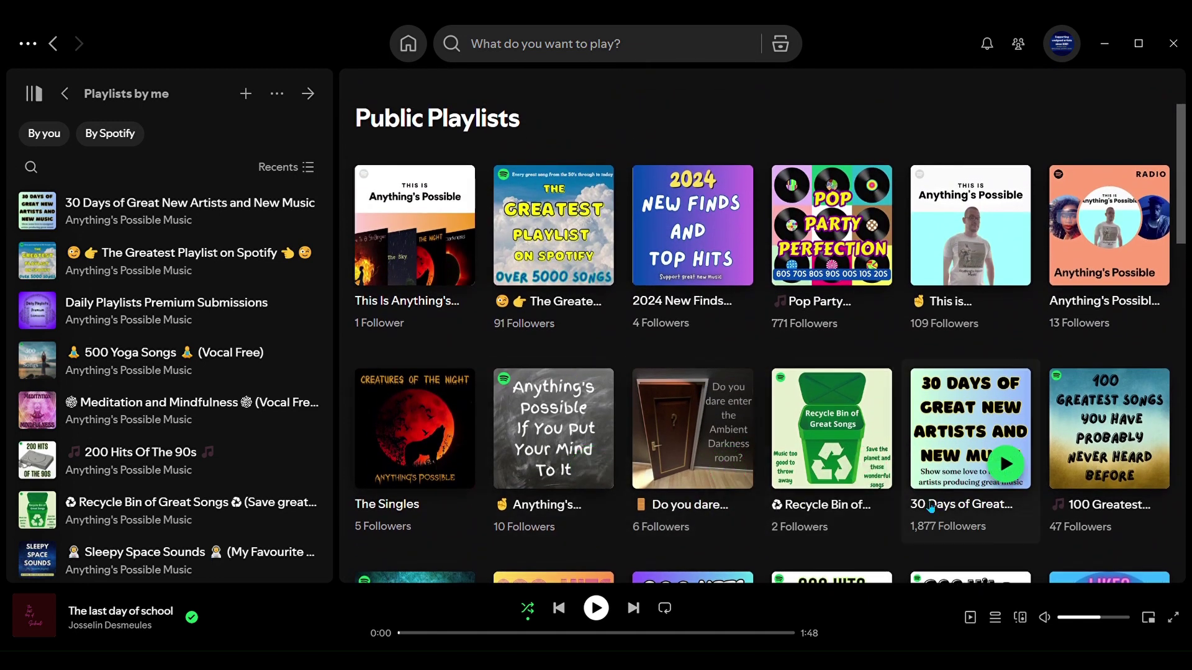
Open the 30 Days of Great New Artists playlist, then Jan Timmerman's artist page and its Discovered On section
click(968, 435)
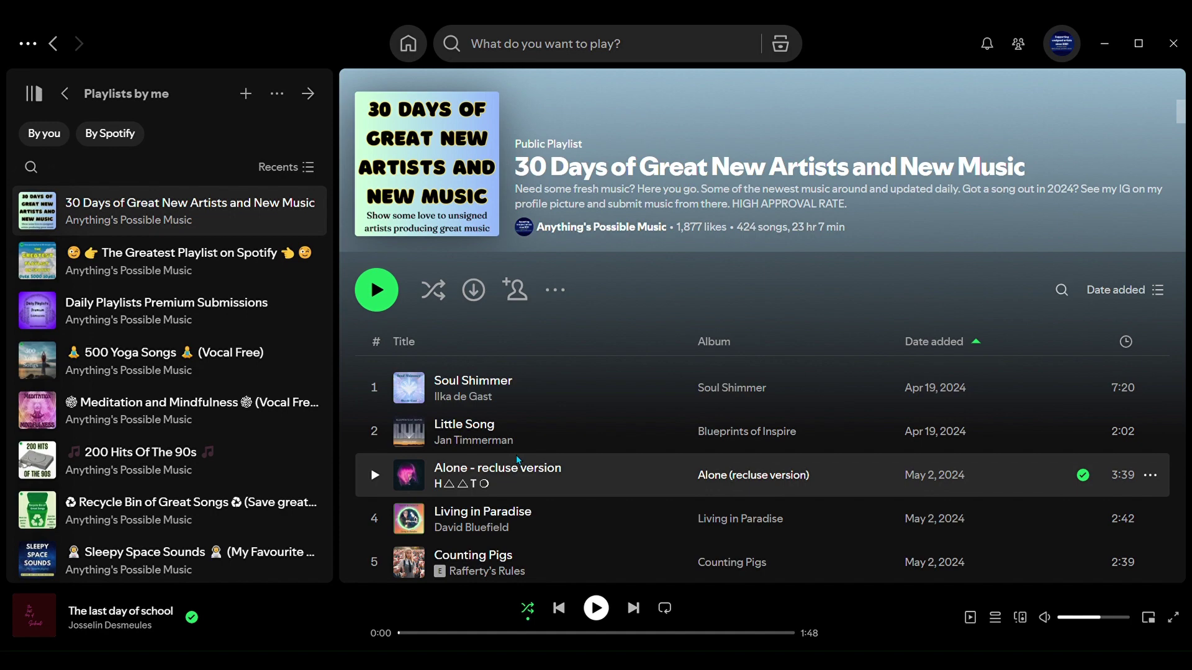
click(456, 440)
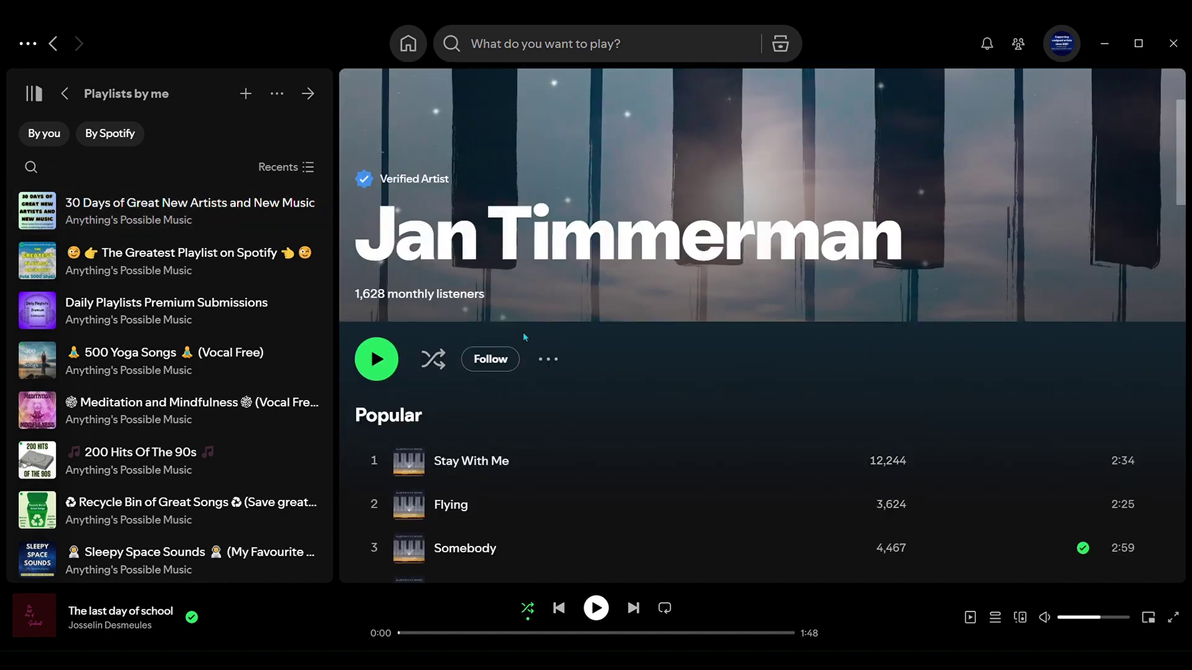
scroll(523, 332, down, 7)
scroll(521, 312, down, 10)
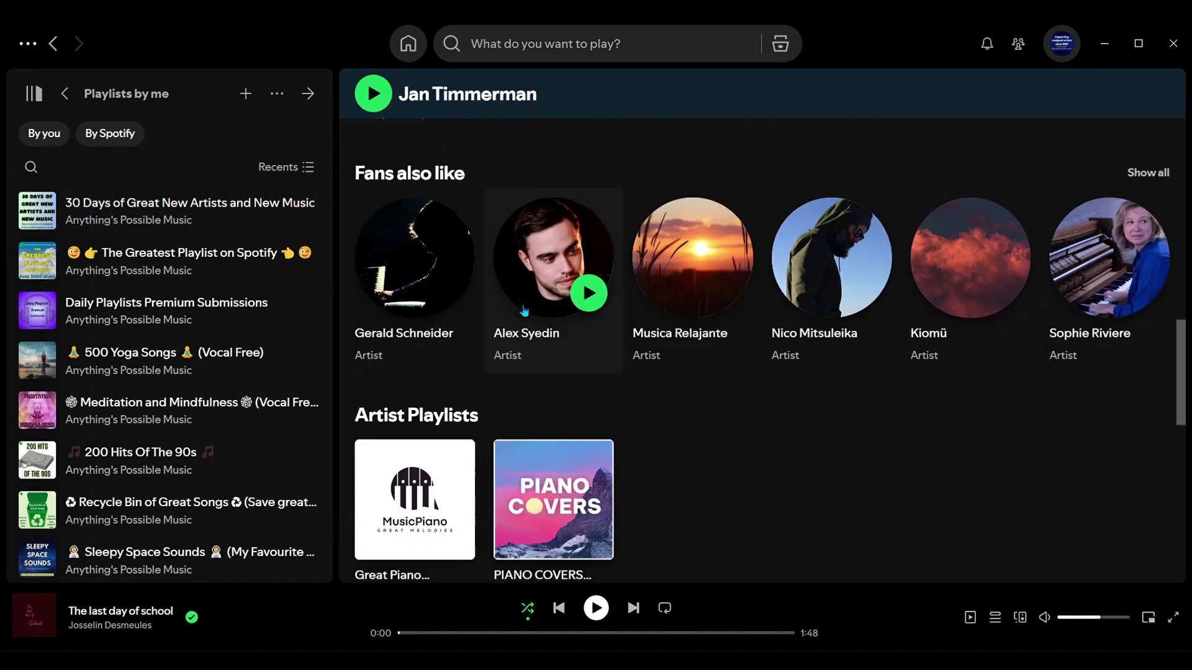
scroll(528, 313, down, 4)
scroll(976, 399, up, 2)
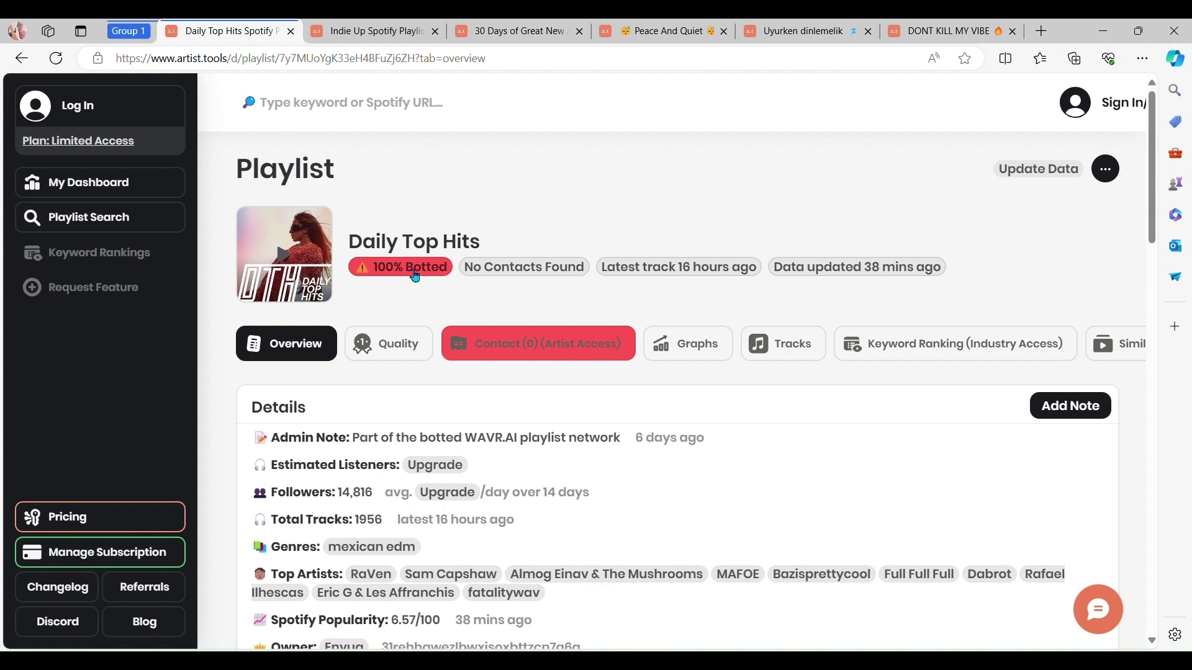
Review Daily Top Hits' 100% Botted Quality report and Discovered On analysis, then switch to Indie Up
click(415, 277)
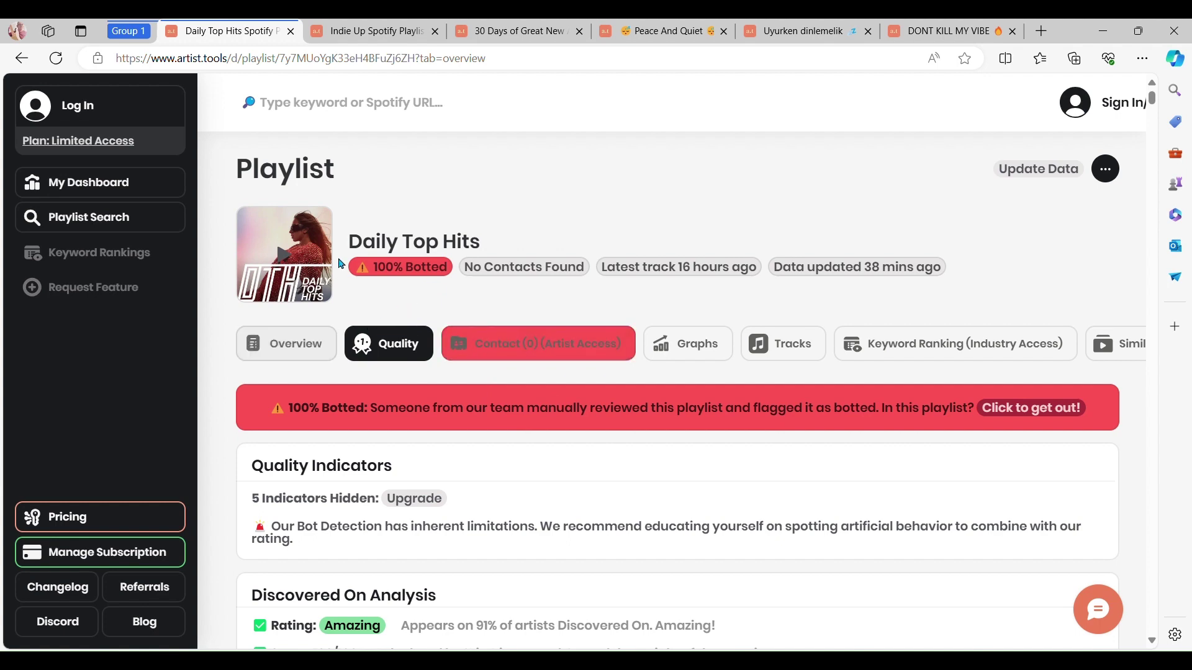
scroll(341, 265, down, 3)
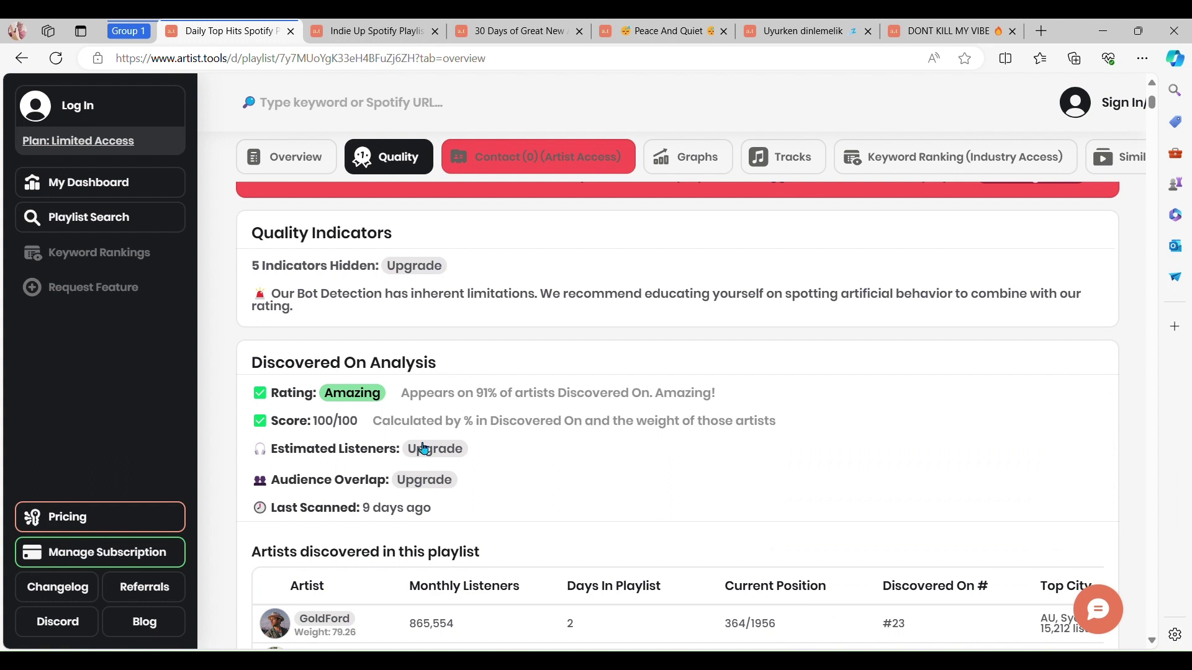
scroll(447, 446, down, 3)
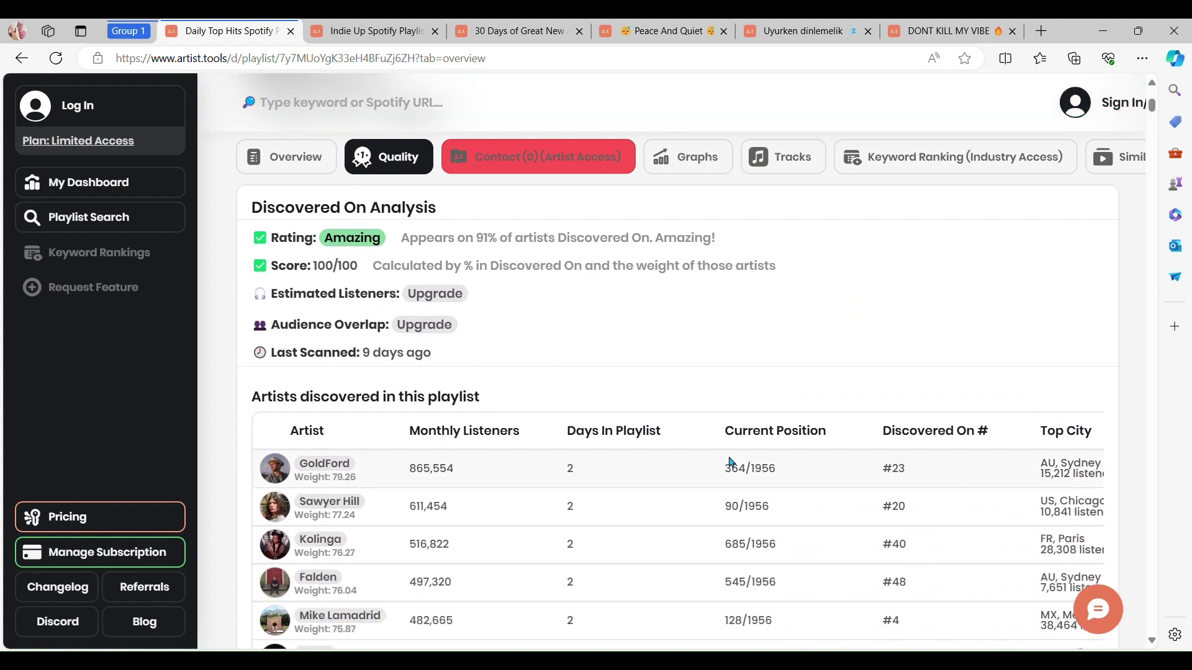
scroll(806, 474, down, 3)
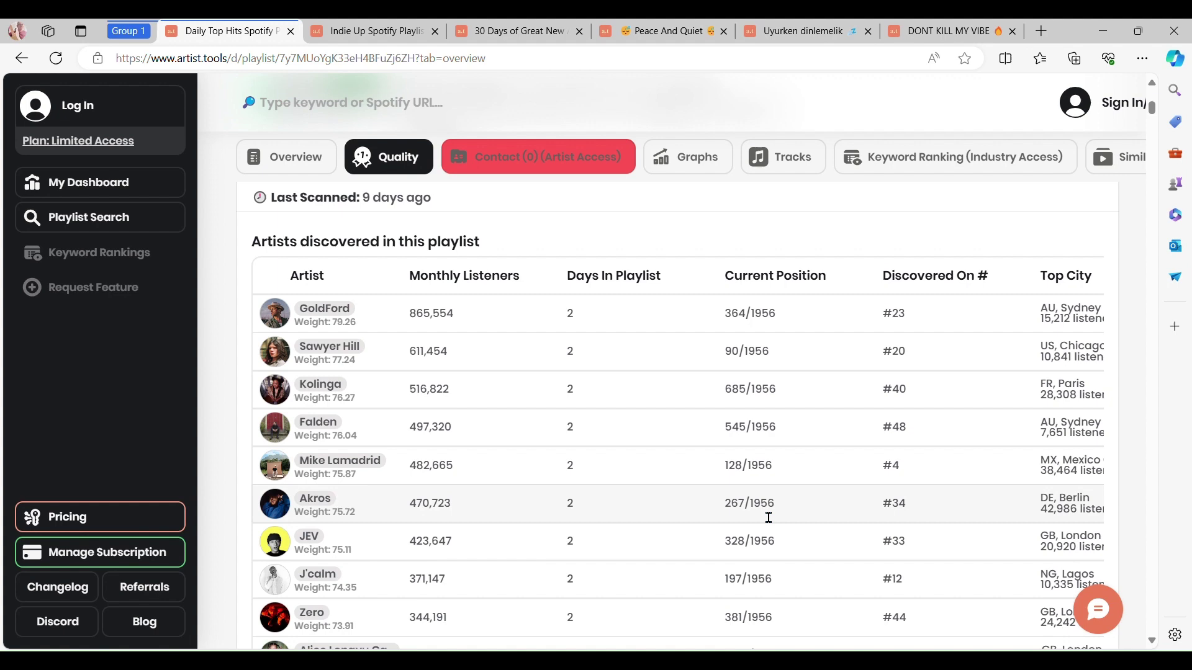
scroll(769, 514, down, 3)
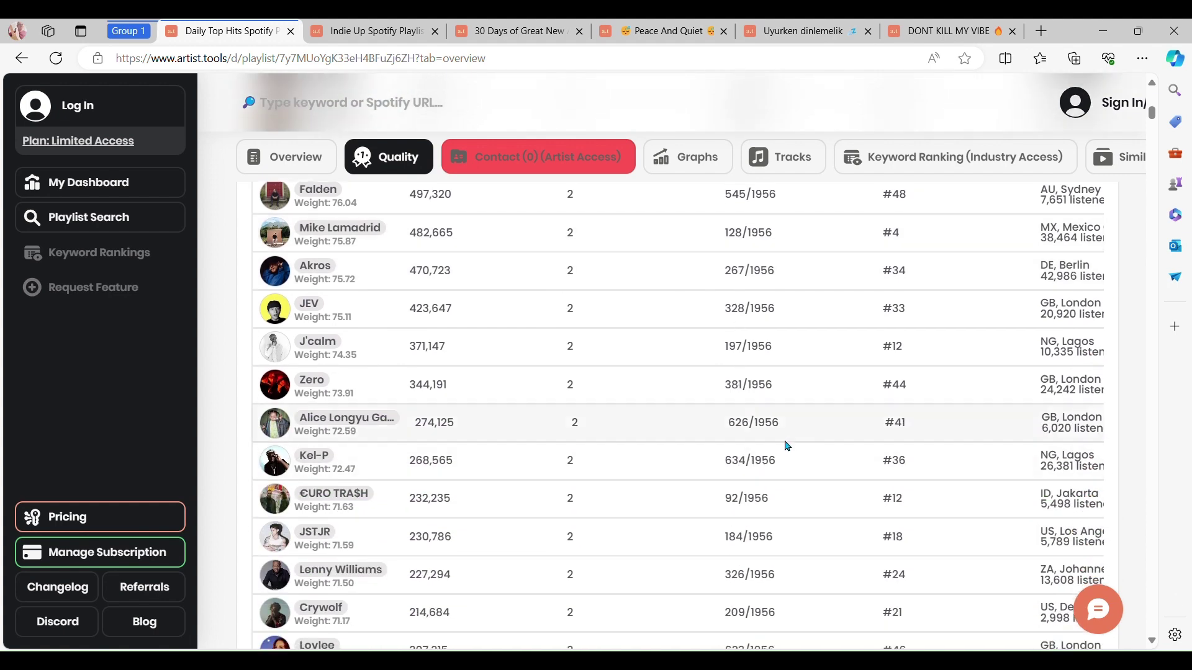
scroll(763, 385, up, 3)
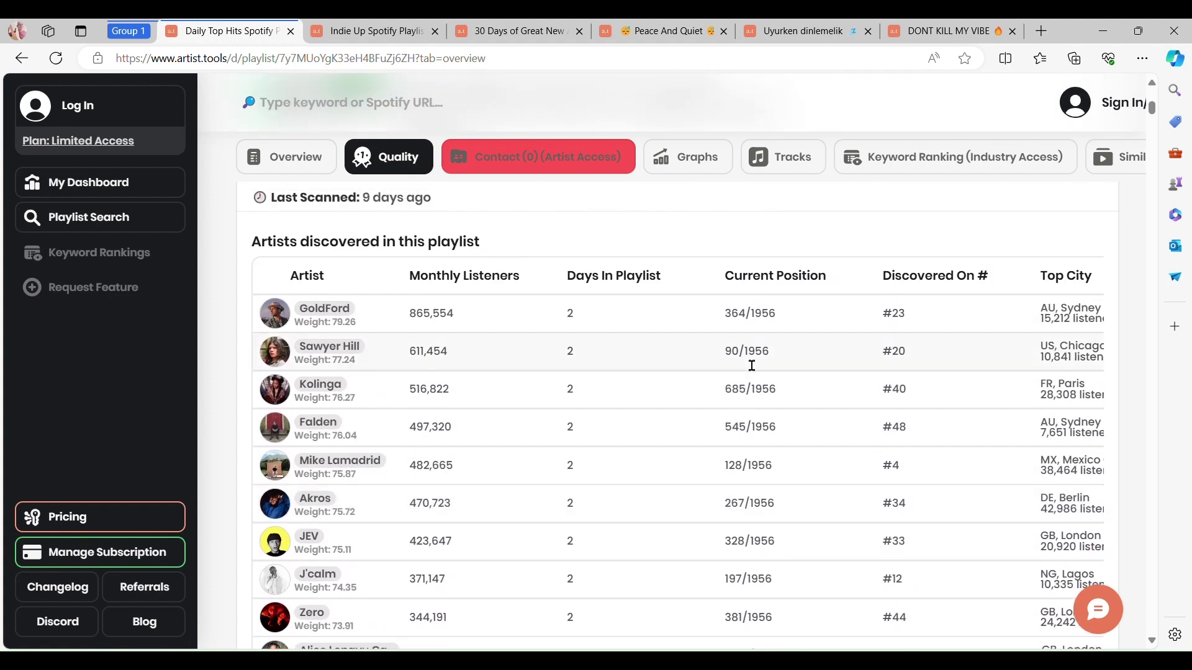
scroll(606, 354, up, 2)
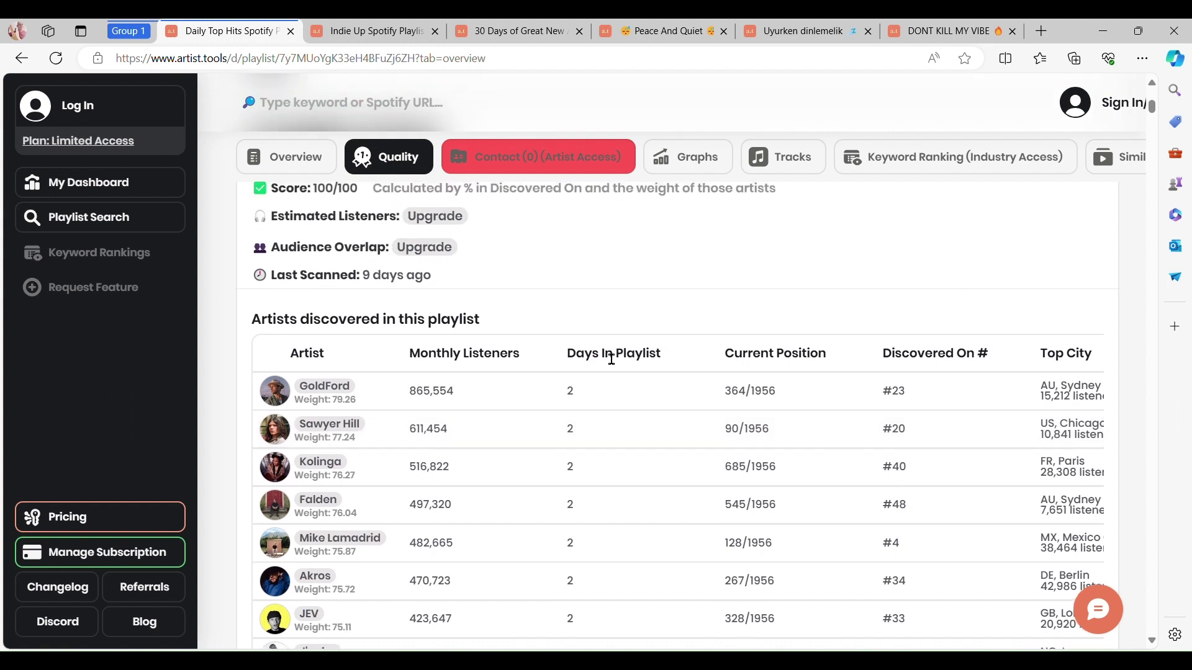
scroll(583, 338, up, 5)
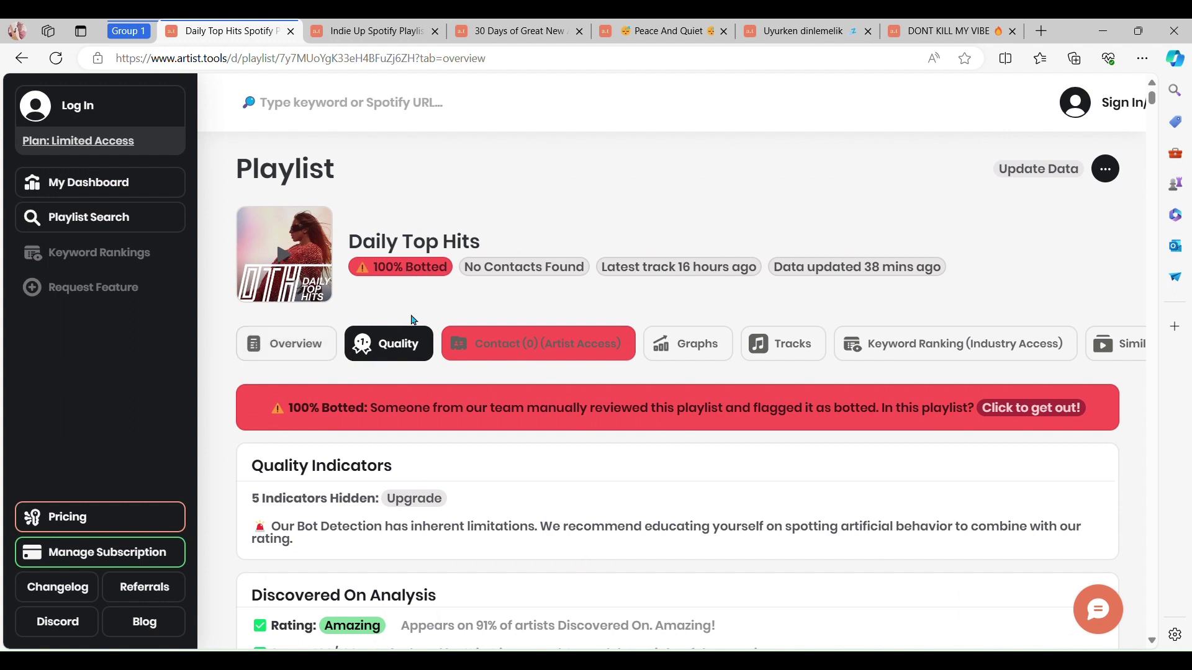
click(365, 34)
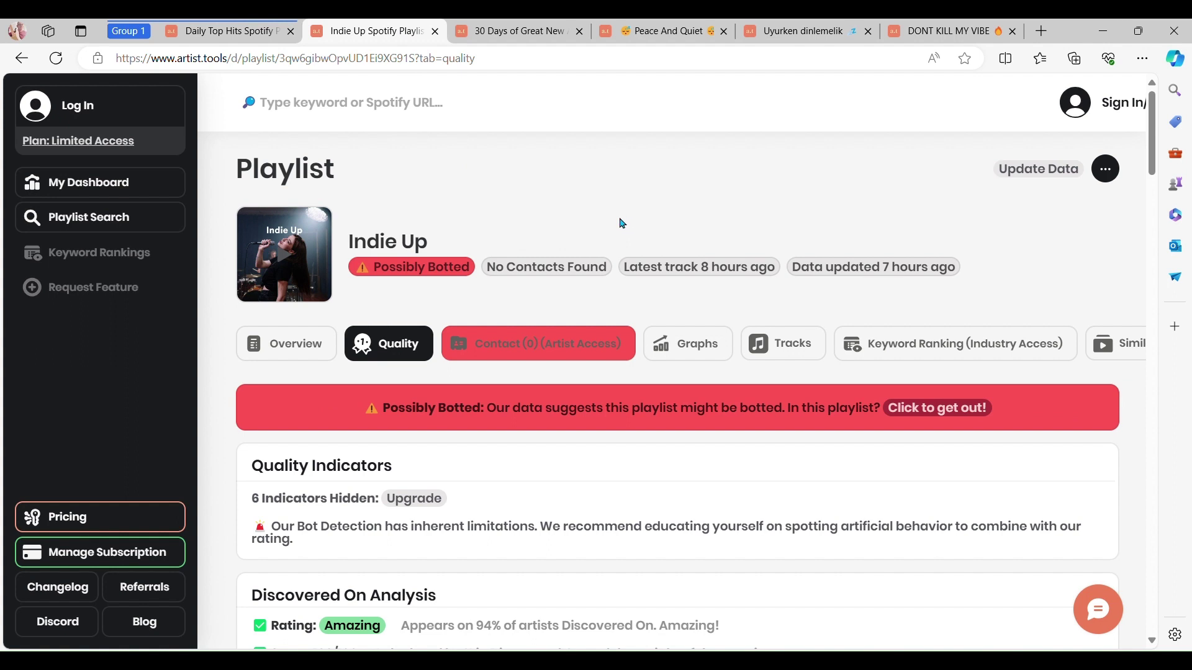
click(298, 351)
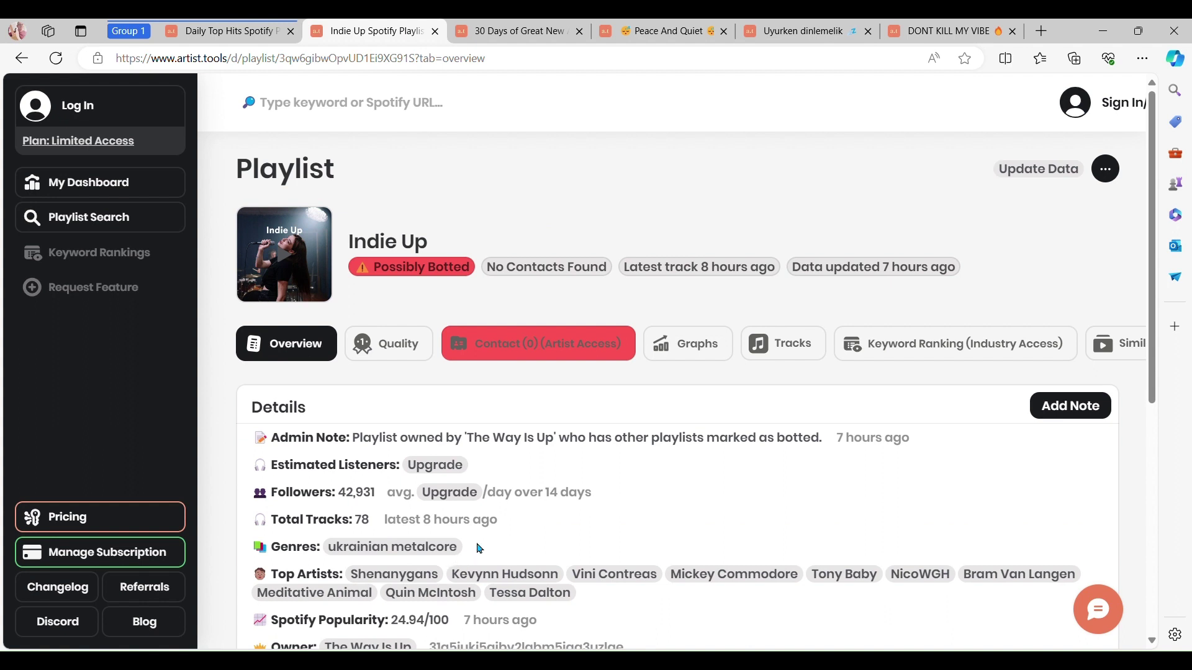
scroll(479, 549, down, 1)
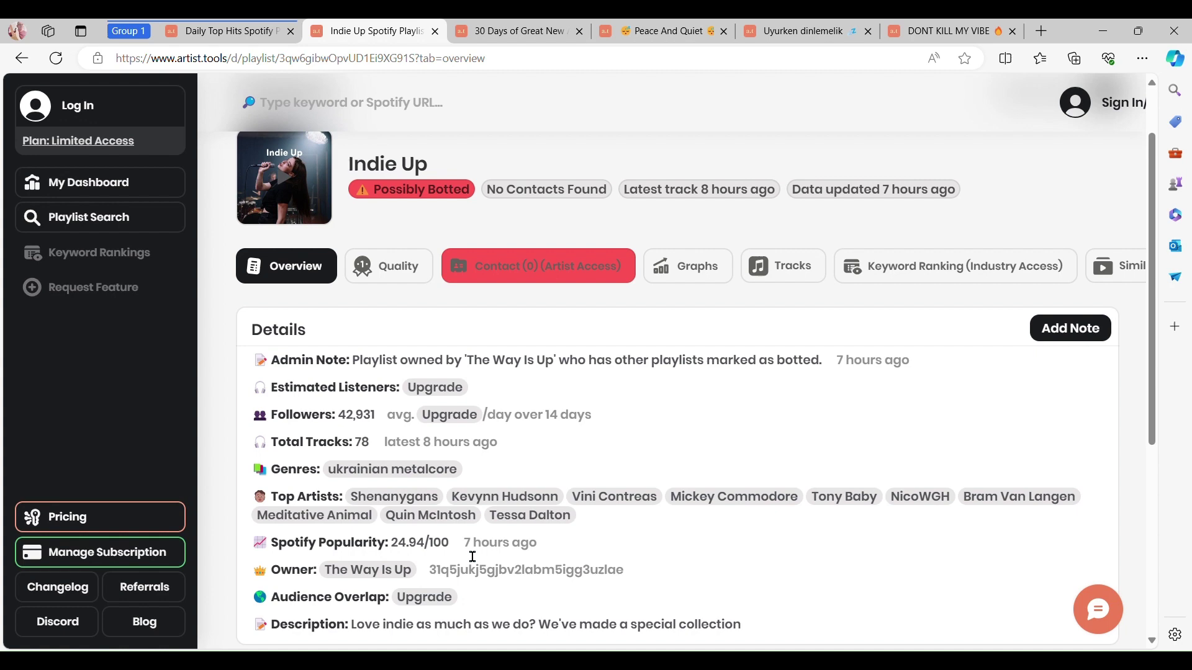
scroll(471, 598, down, 3)
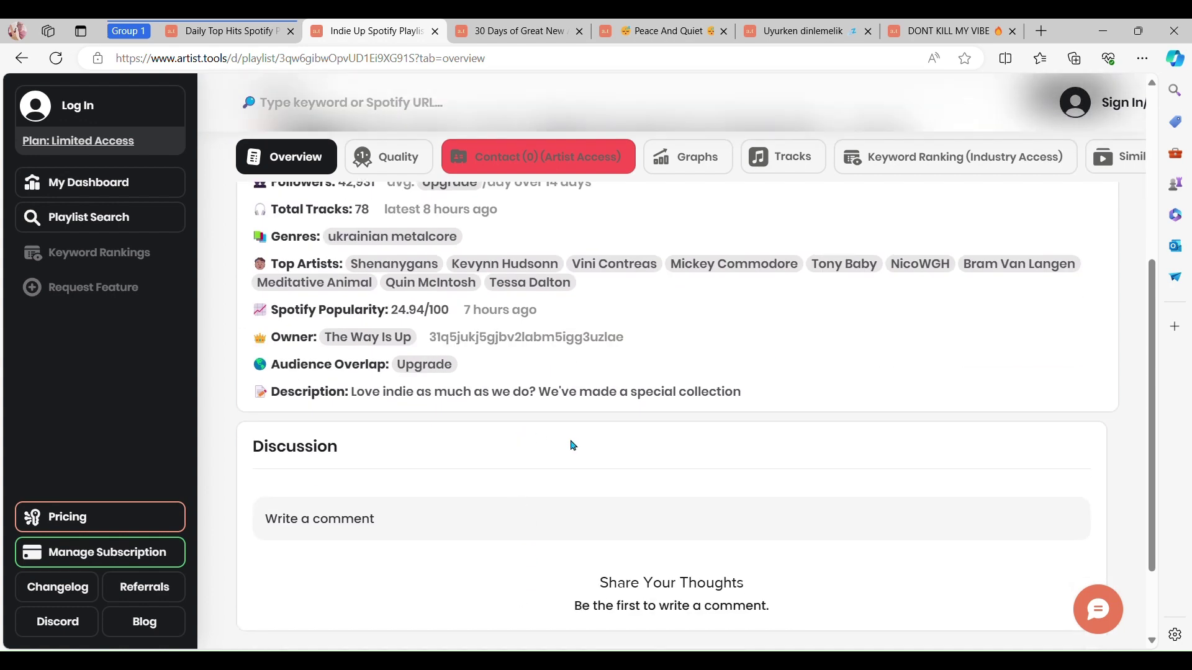
scroll(574, 446, up, 5)
click(391, 268)
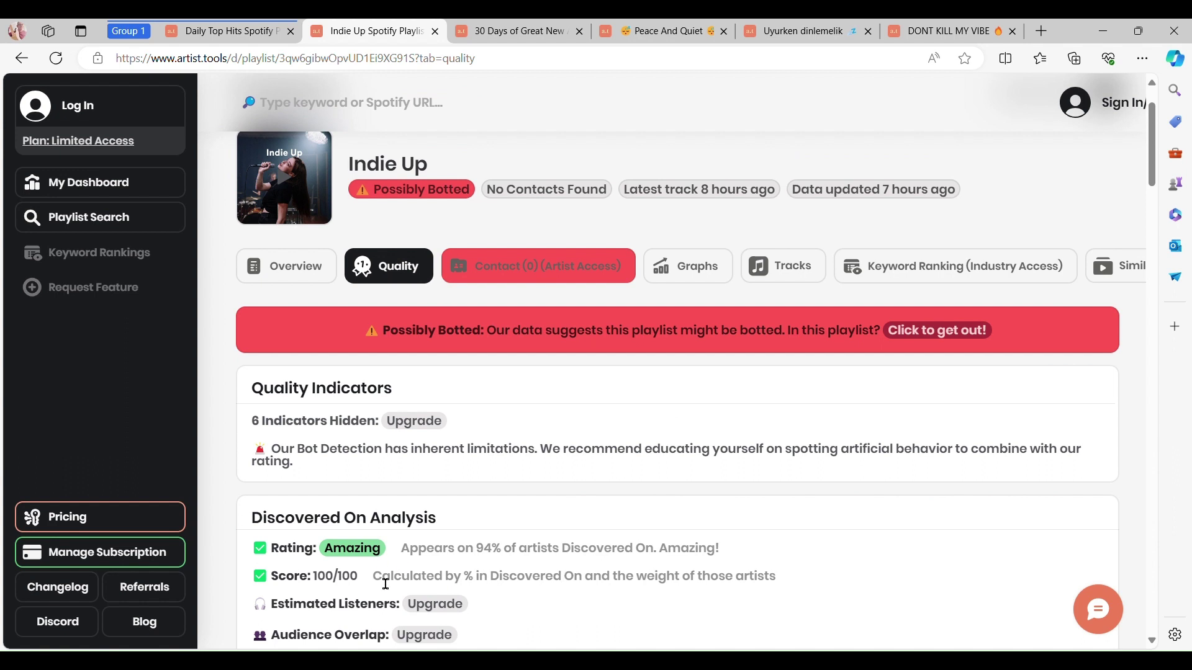
scroll(405, 584, down, 6)
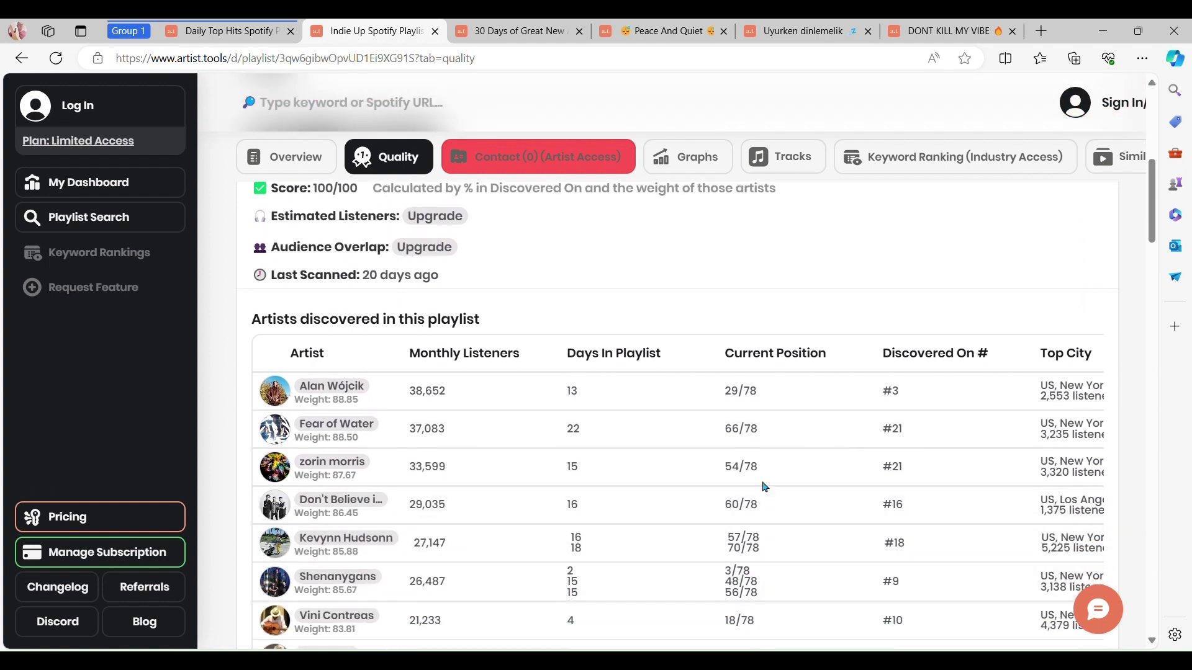
scroll(755, 500, down, 1)
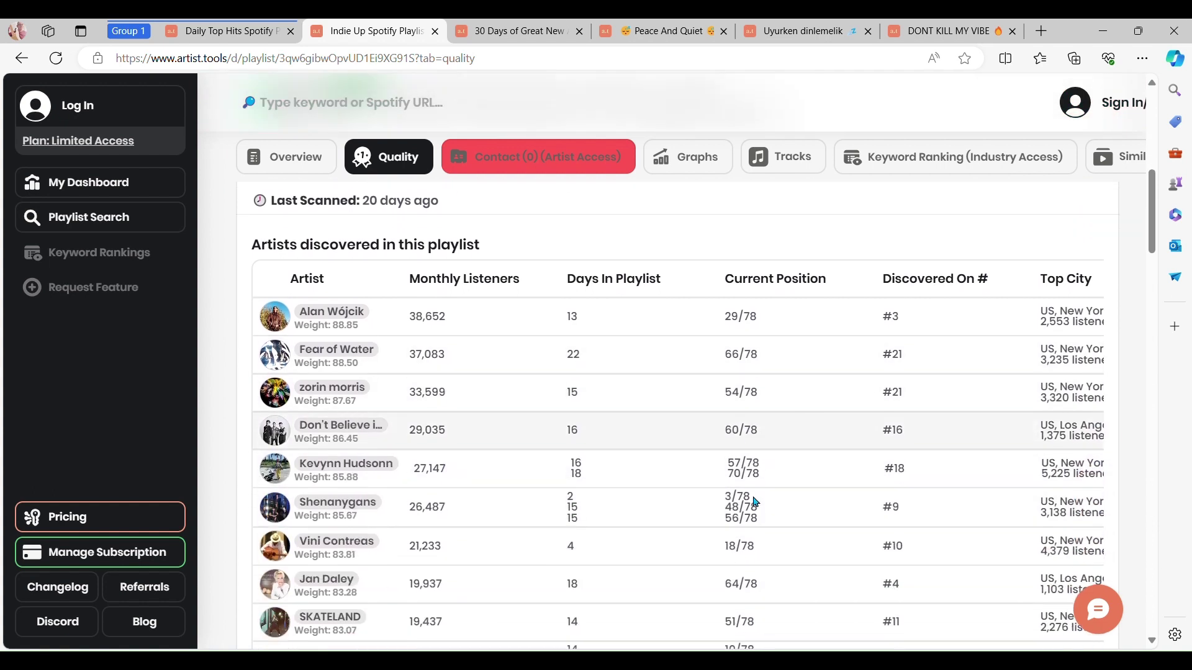
scroll(755, 501, down, 1)
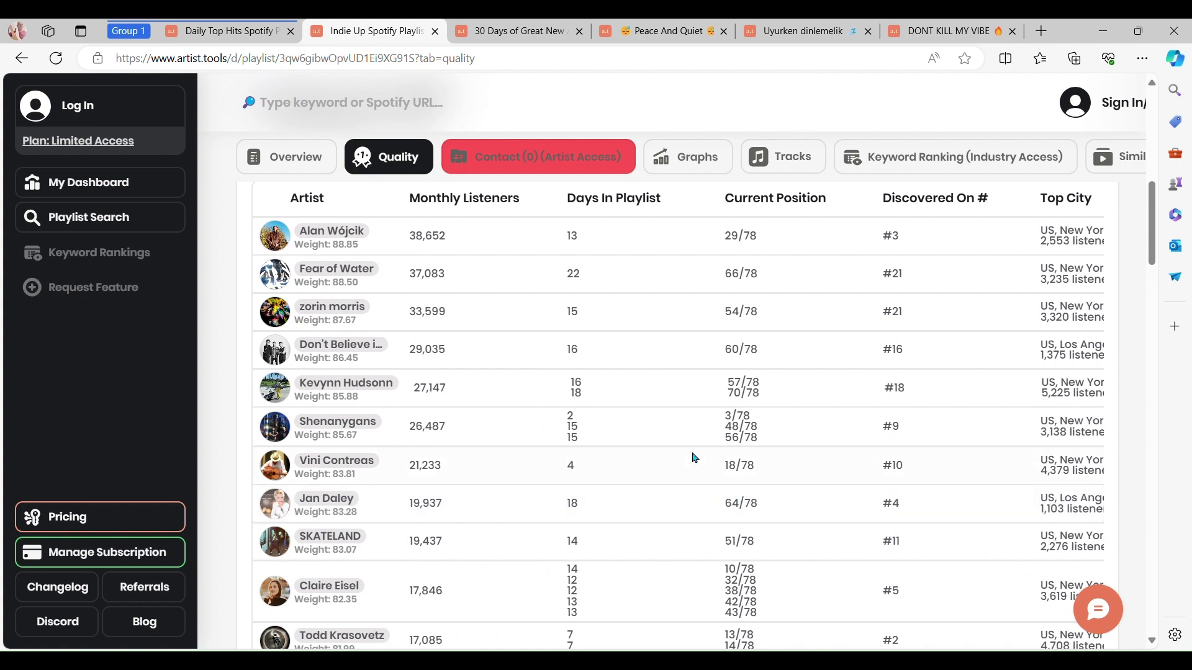
scroll(611, 455, down, 4)
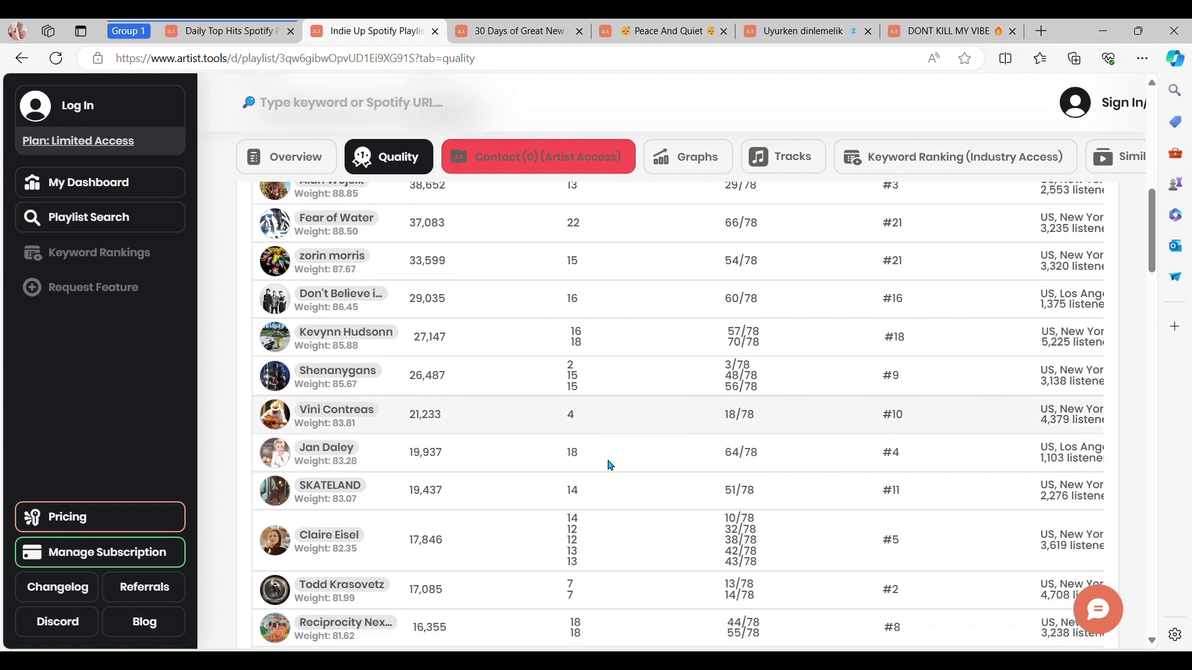
scroll(611, 482, down, 3)
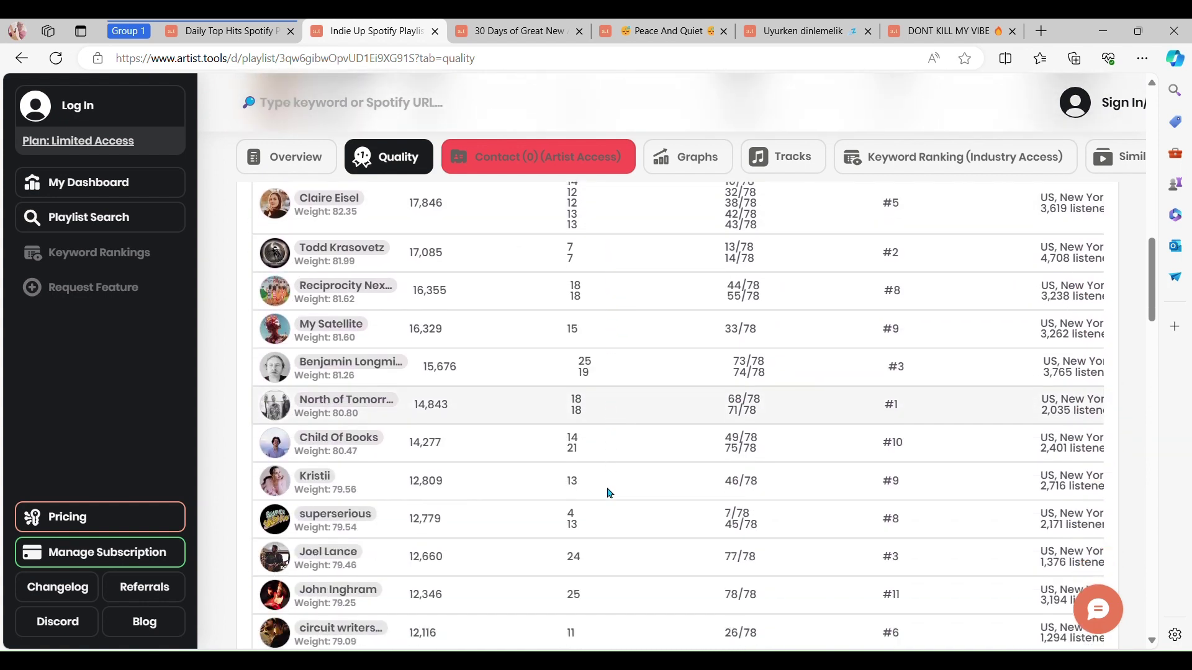
scroll(613, 528, down, 3)
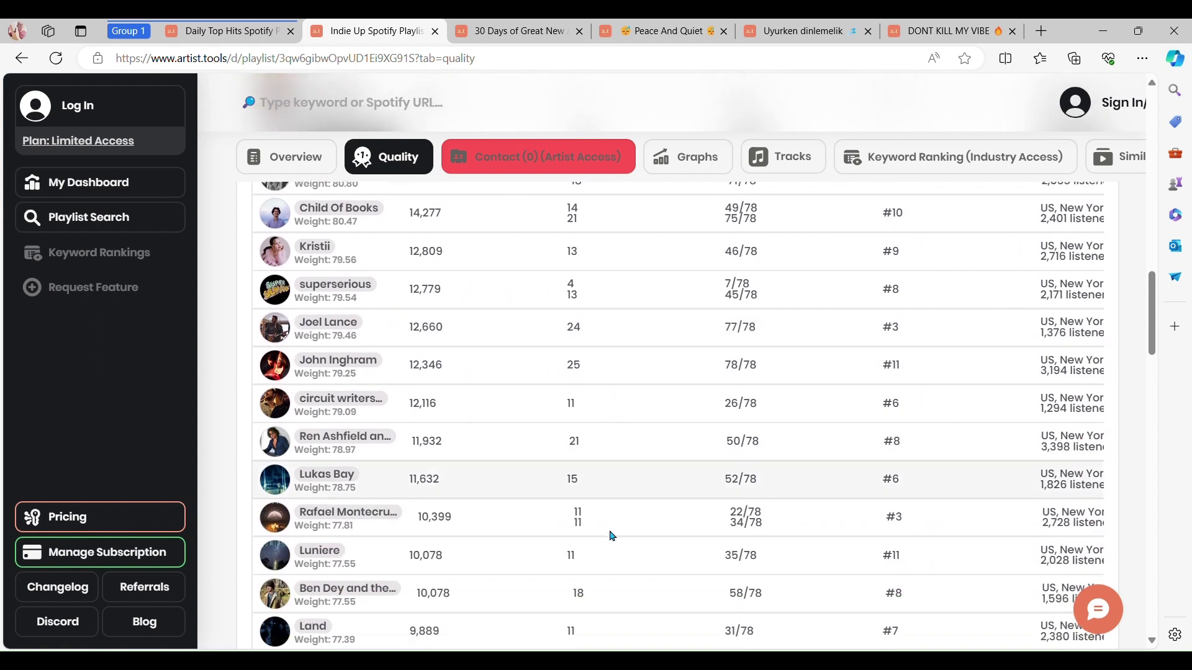
scroll(612, 537, down, 2)
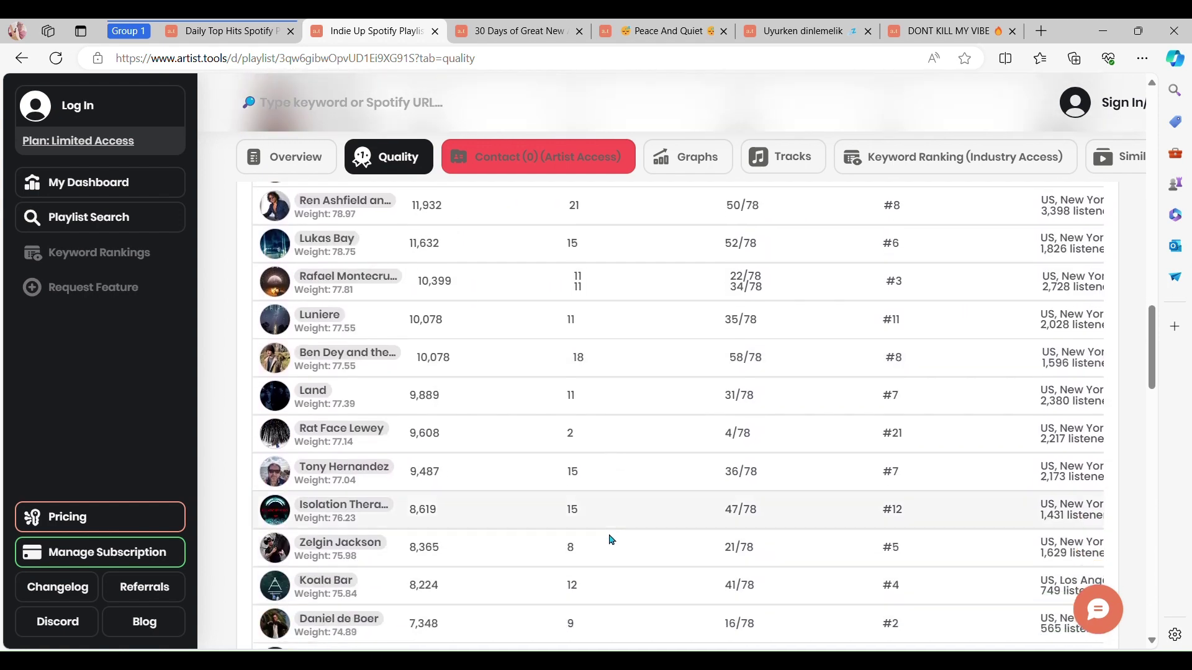
scroll(612, 535, up, 5)
scroll(611, 535, up, 10)
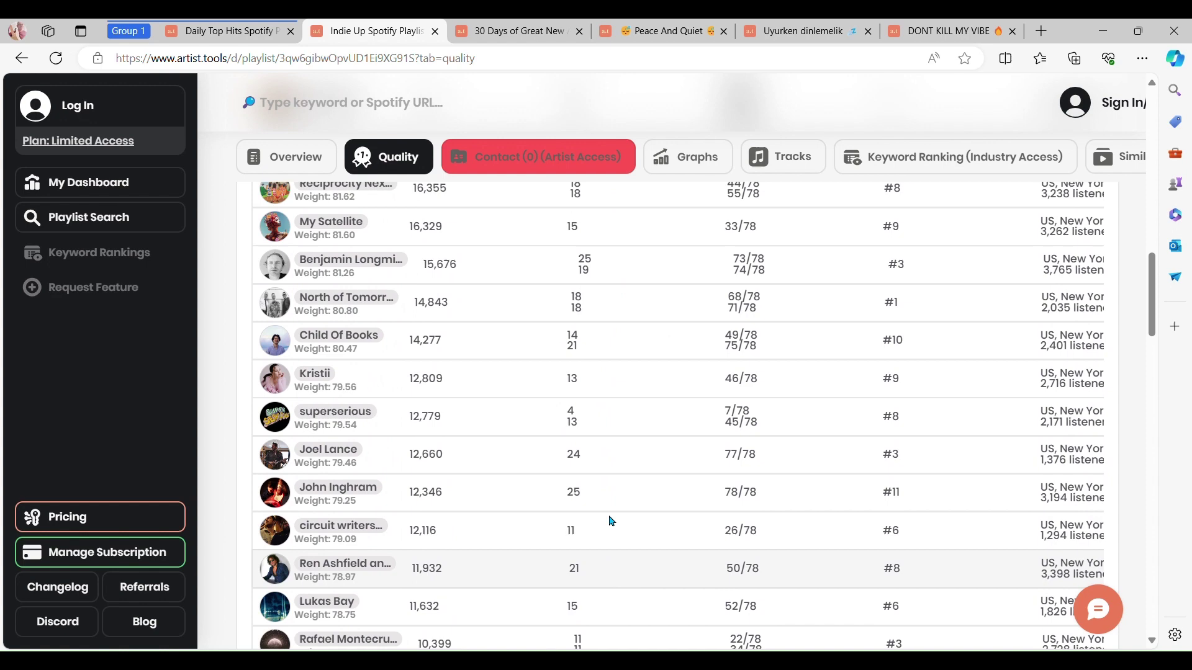
scroll(594, 452, up, 5)
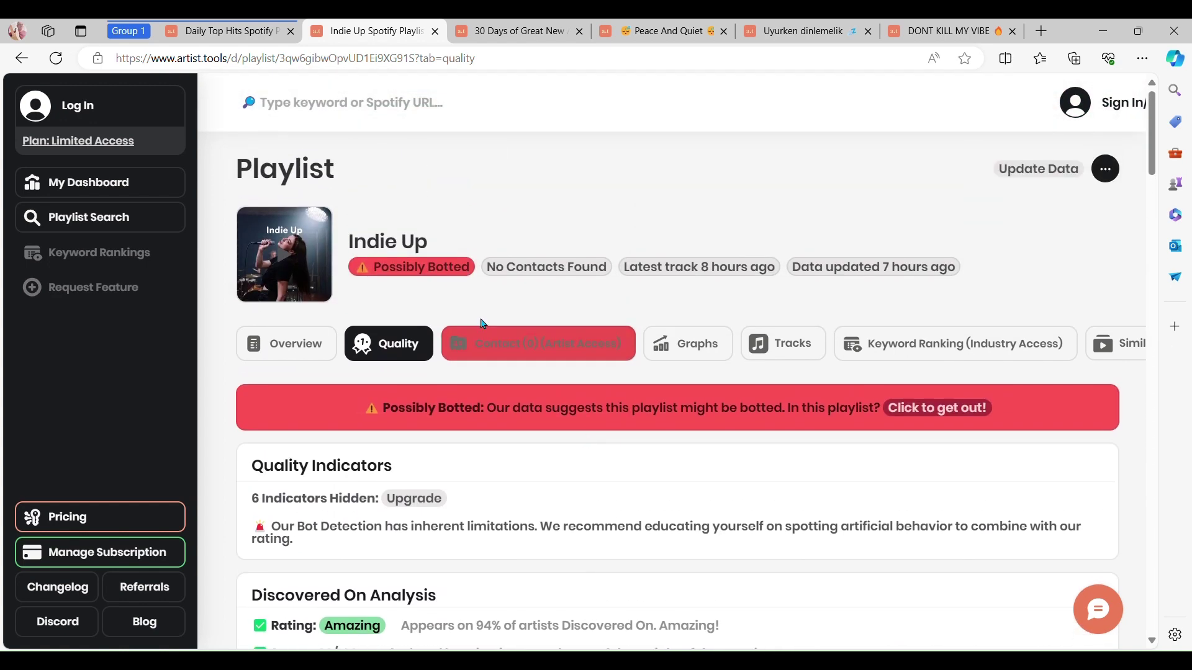
Switch to the 30 Days of Great New Artists playlist overview in artist.tools
click(496, 31)
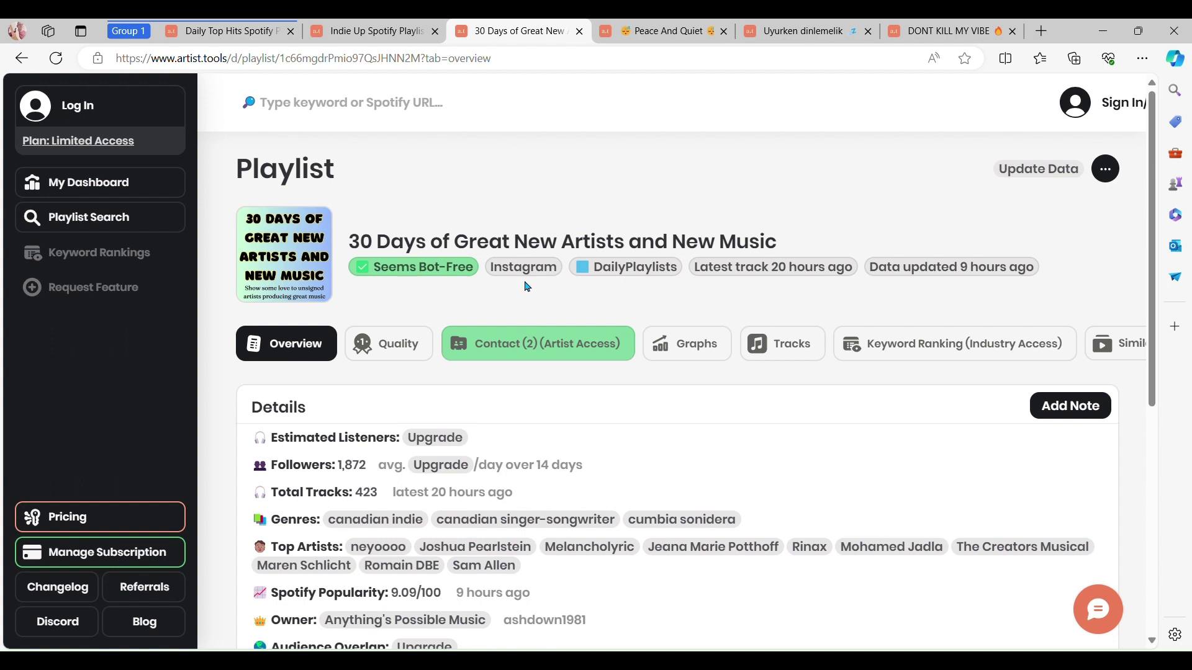
scroll(497, 341, down, 4)
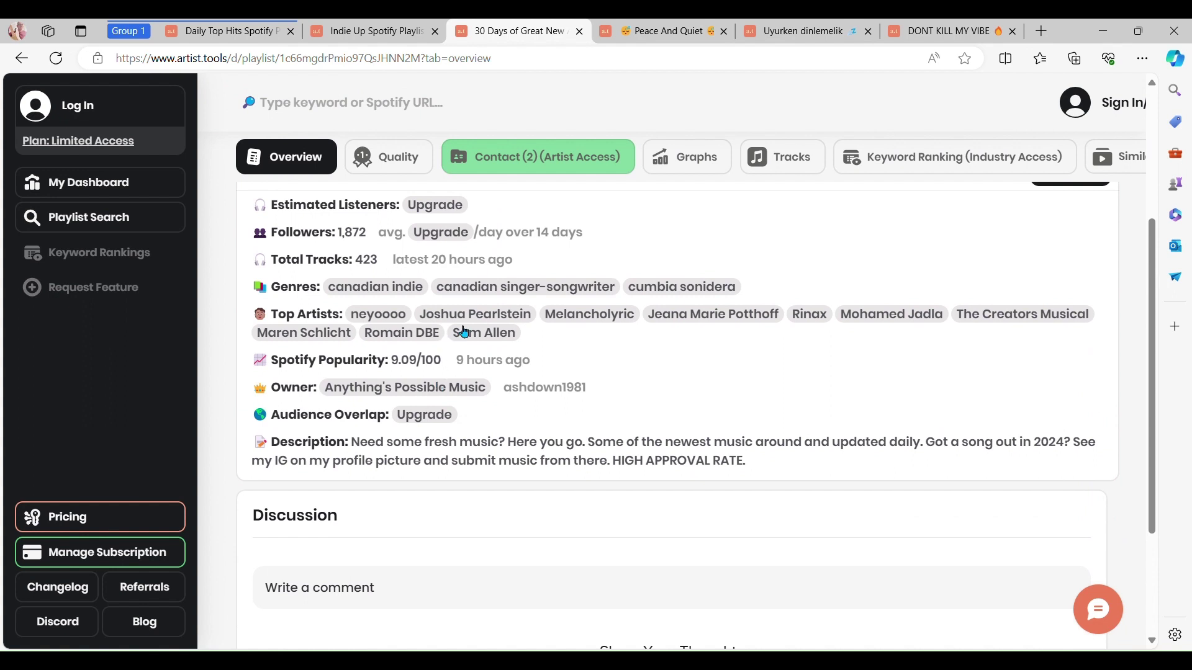
scroll(462, 329, up, 2)
scroll(463, 329, up, 1)
Open its Quality analysis, Seems Bot-Free but 0/100 Discovered On, and scroll the artists table
click(399, 273)
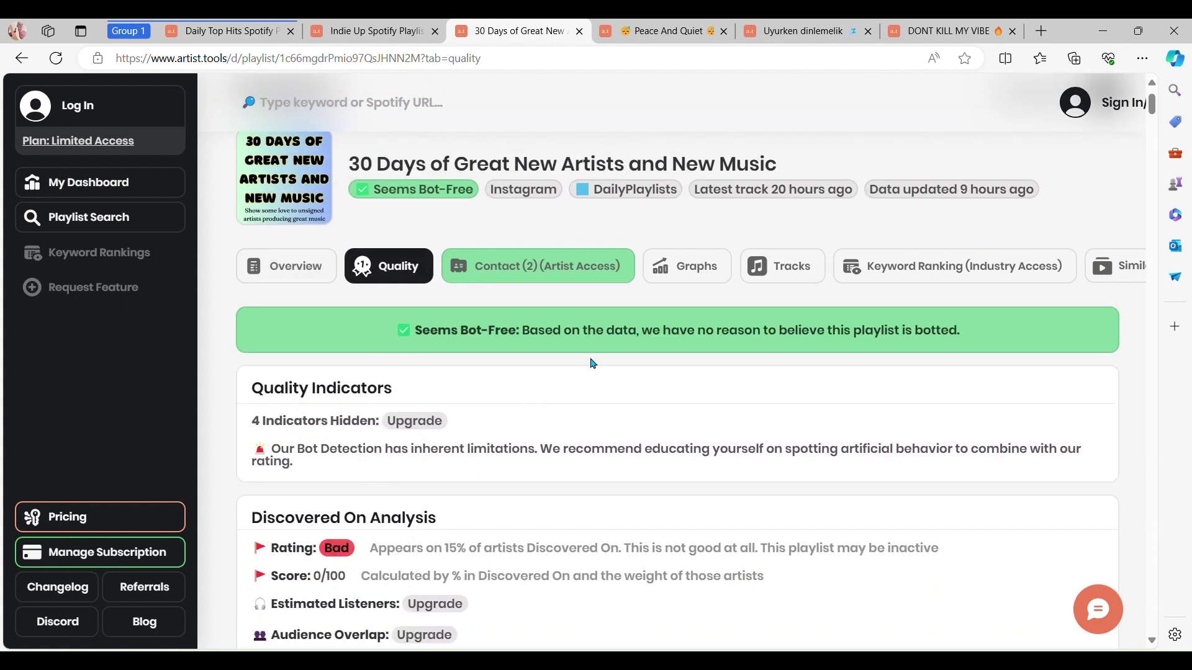
scroll(442, 354, down, 4)
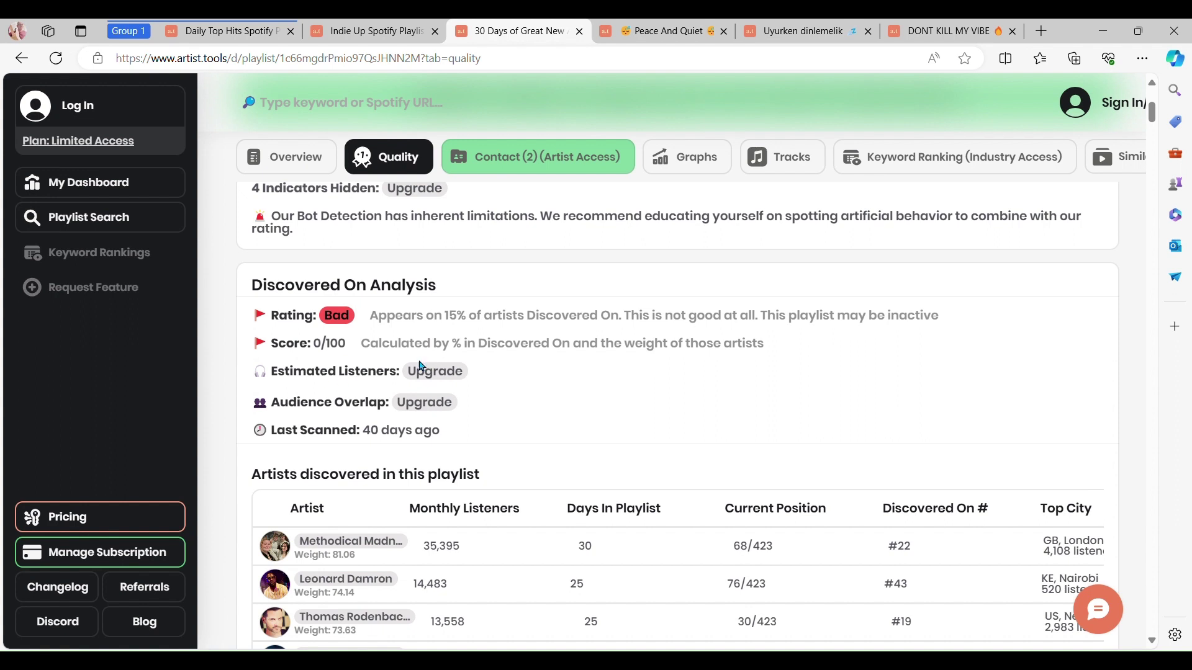
scroll(478, 433, up, 1)
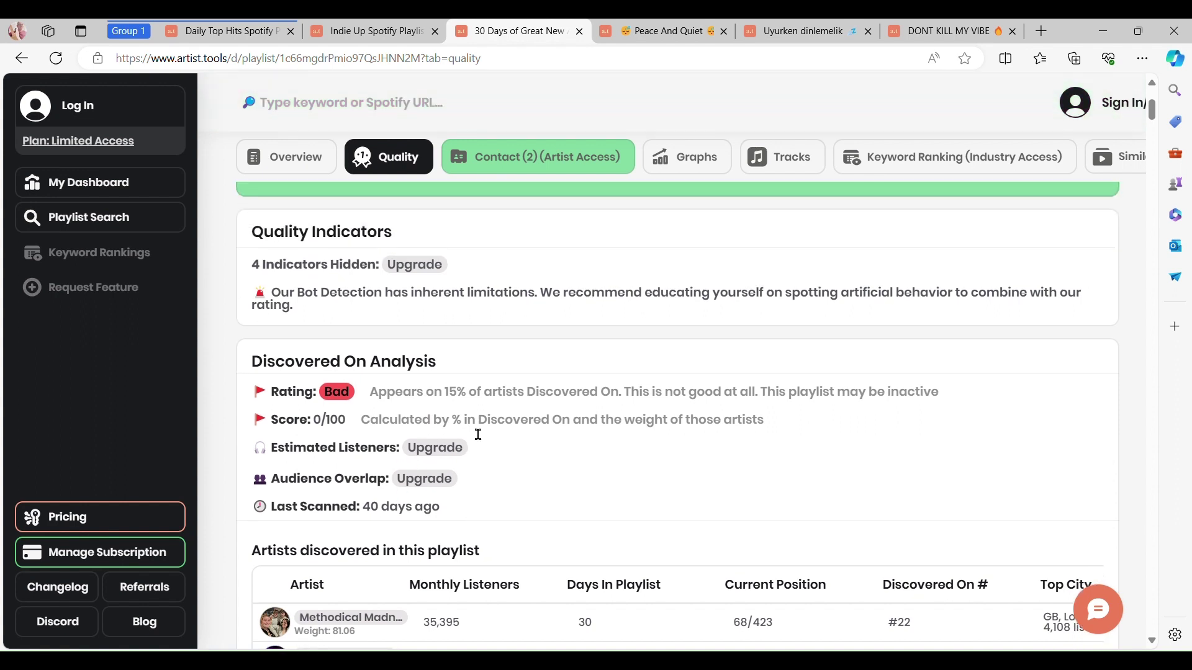
scroll(472, 425, down, 5)
scroll(650, 427, down, 4)
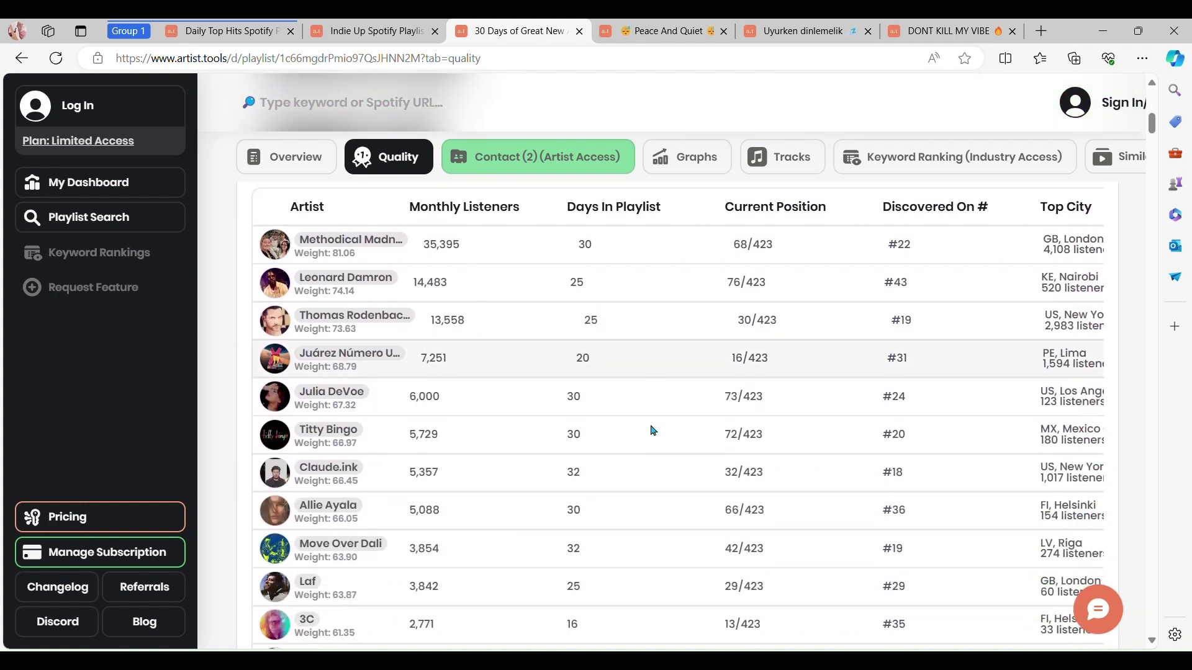
scroll(632, 487, down, 6)
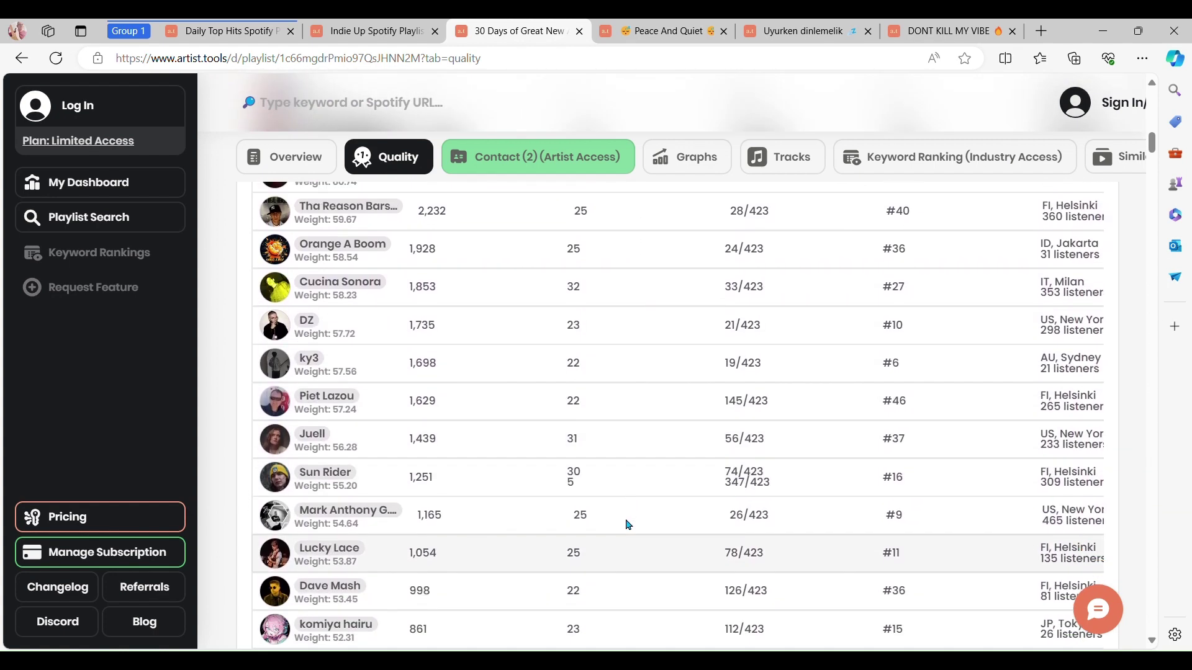
scroll(628, 525, down, 5)
scroll(629, 525, down, 4)
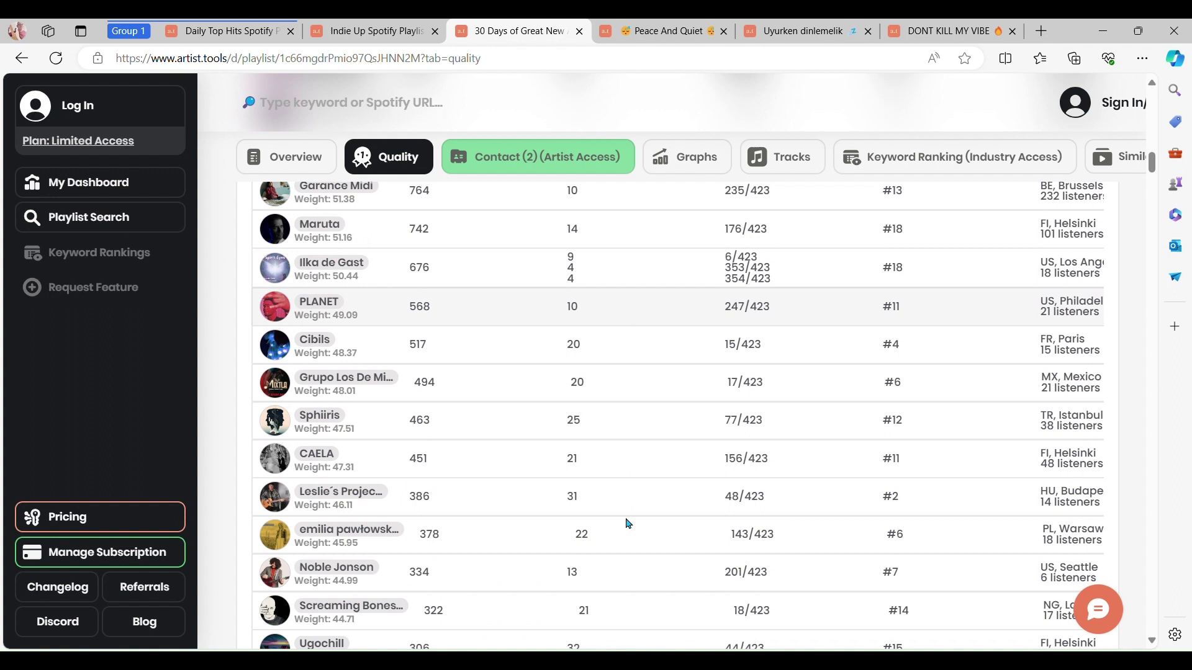
scroll(628, 524, down, 1)
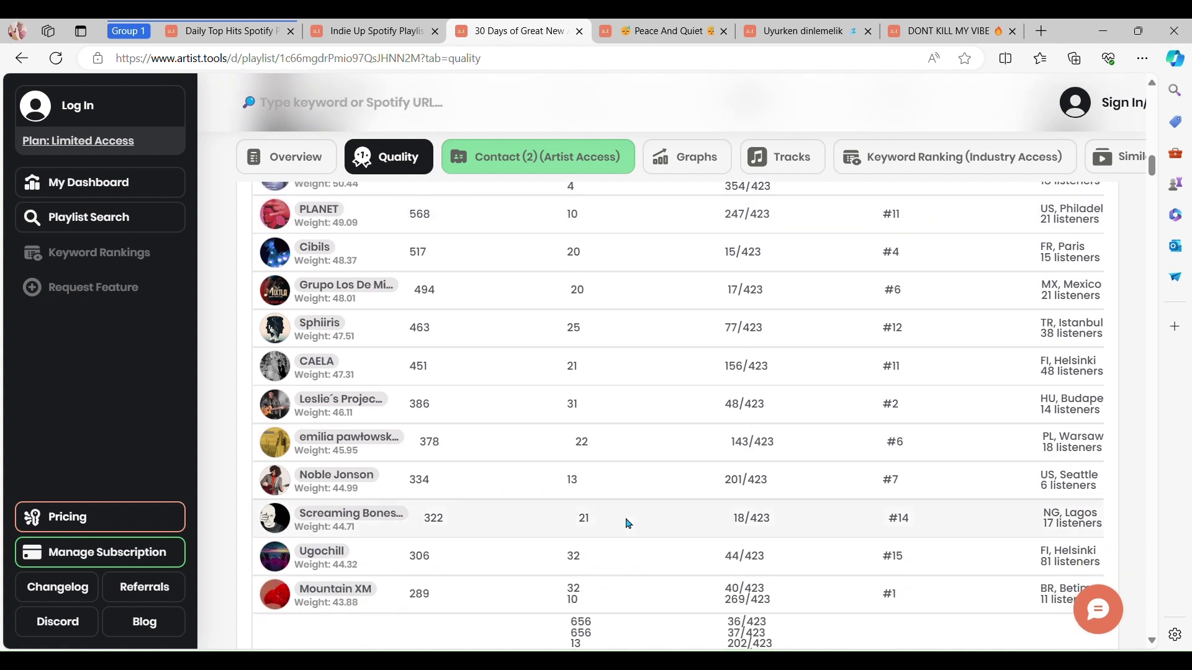
scroll(628, 525, up, 8)
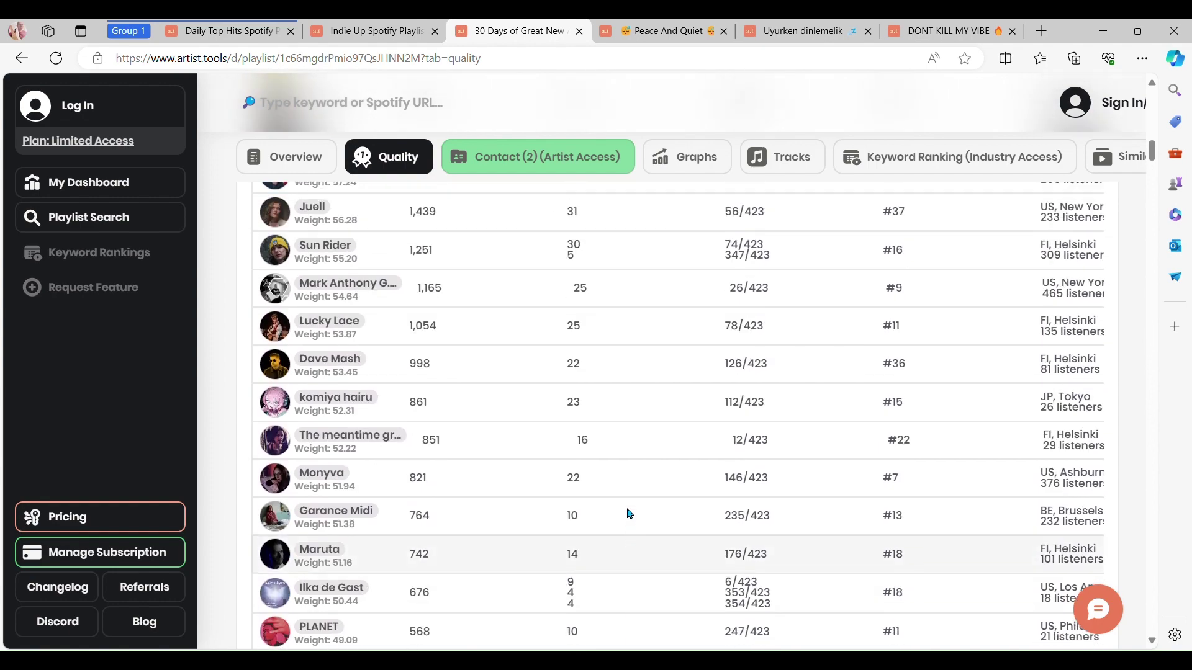
scroll(628, 505, up, 15)
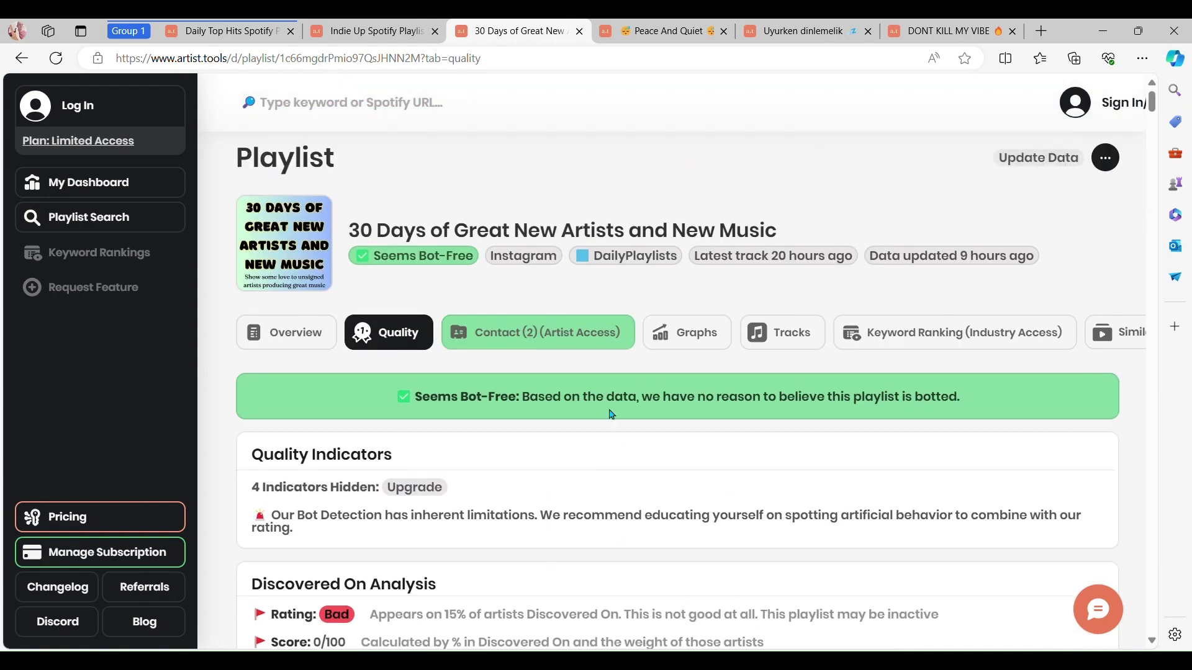
Open Peace And Quiet's Quality report (Seems Bot-Free, Good 66.75/100 Discovered On) and scroll its artists table
click(649, 34)
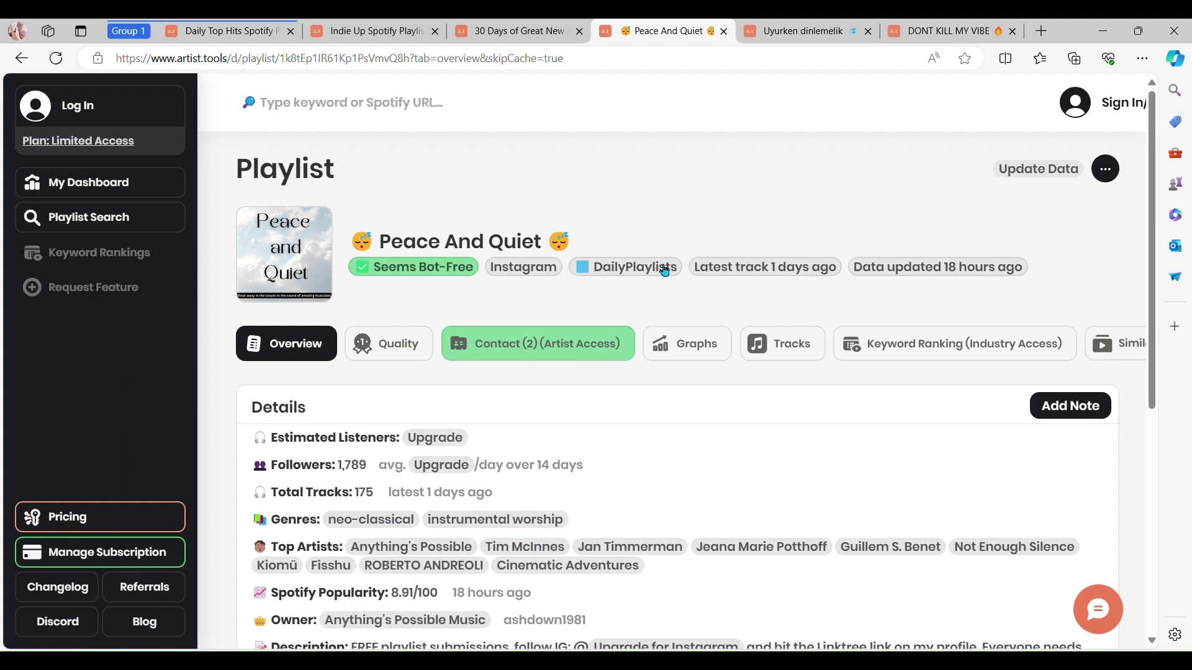
scroll(387, 293, down, 1)
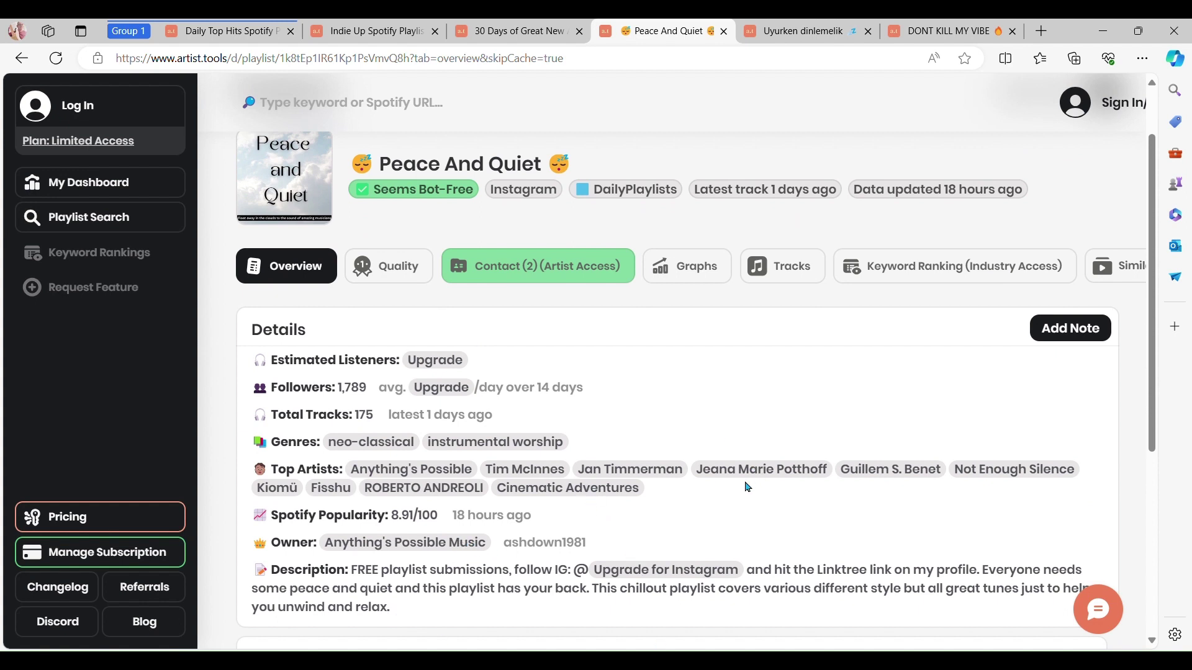
click(394, 267)
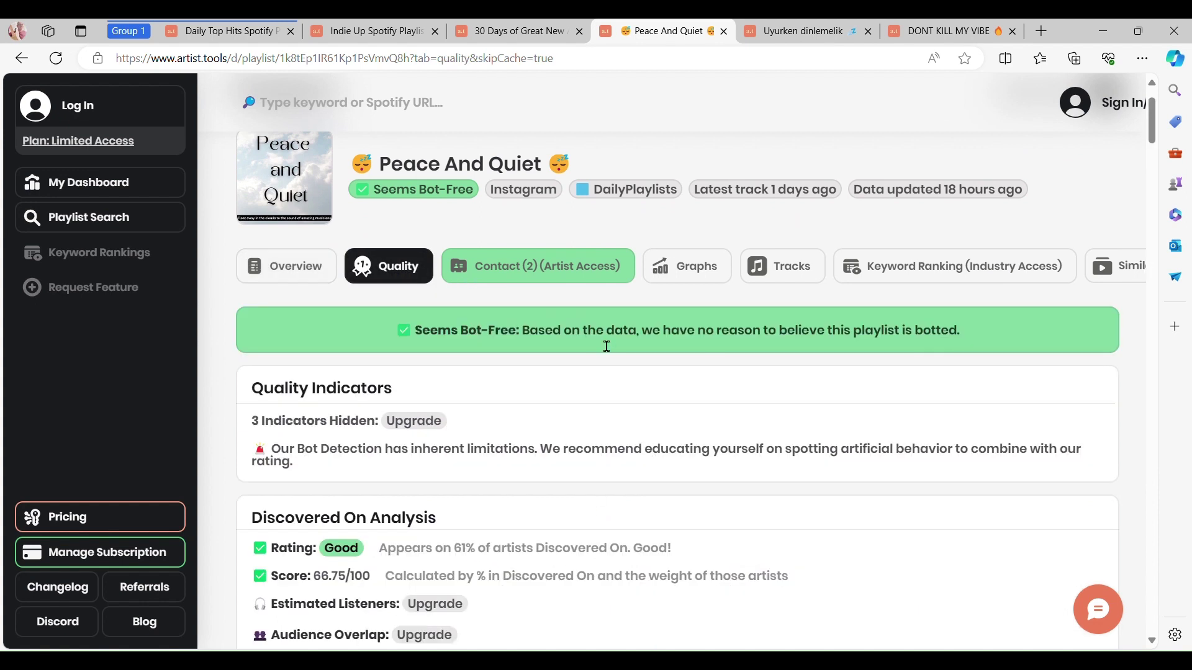
scroll(542, 360, down, 3)
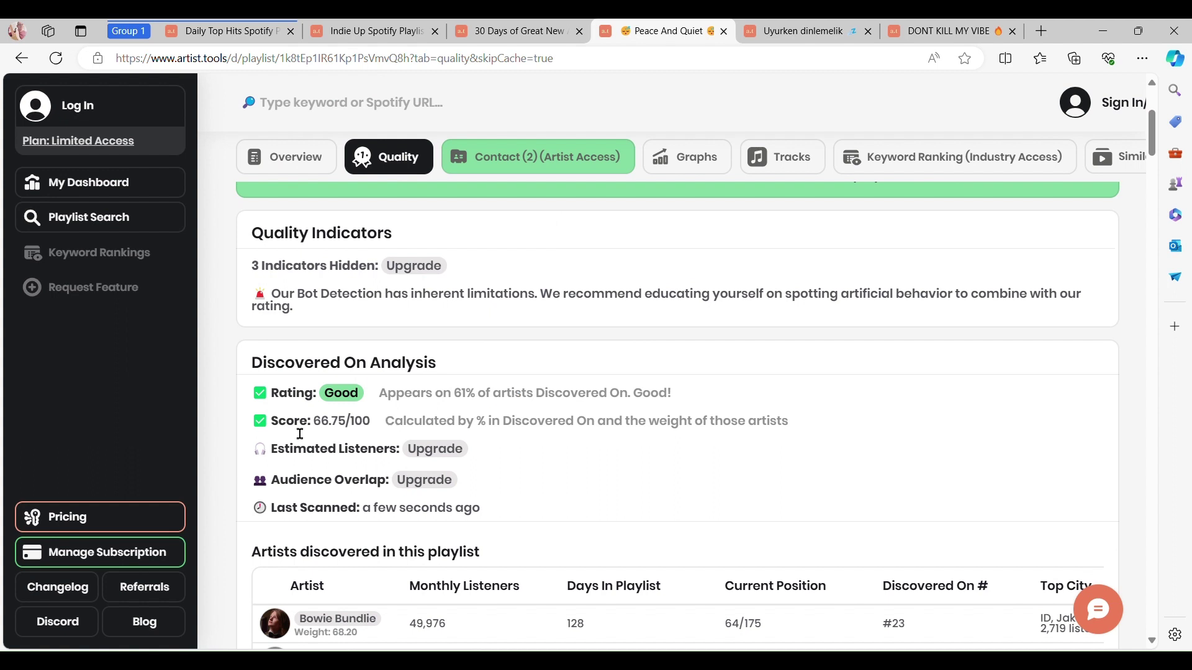
scroll(527, 422, down, 4)
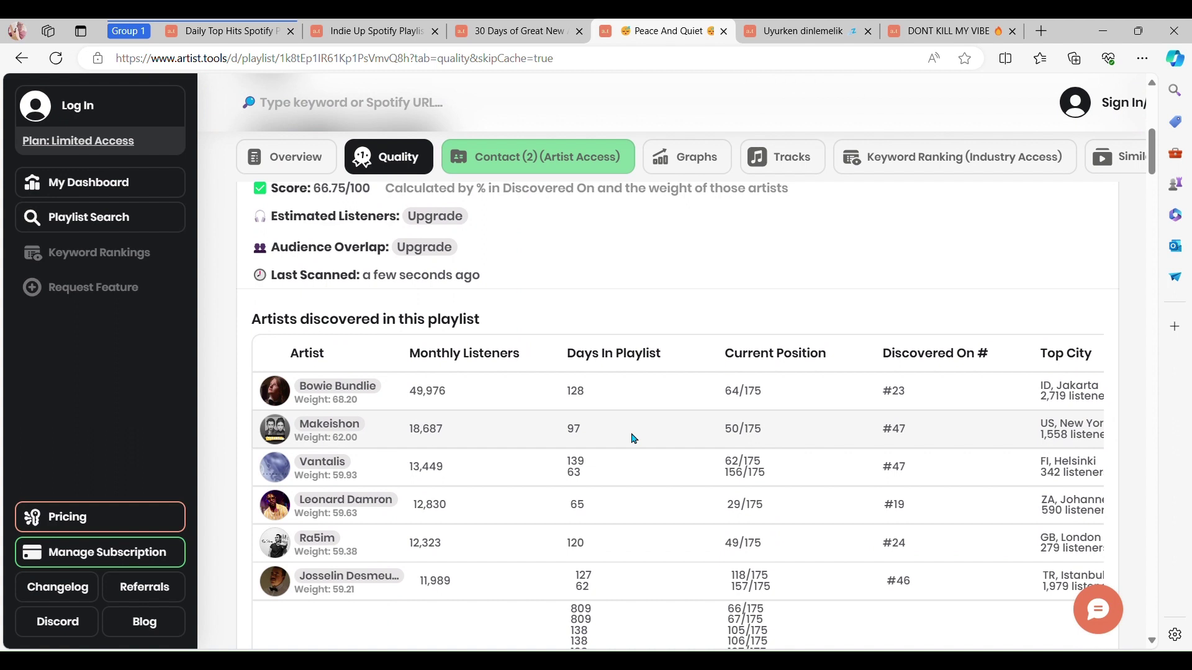
scroll(633, 439, down, 3)
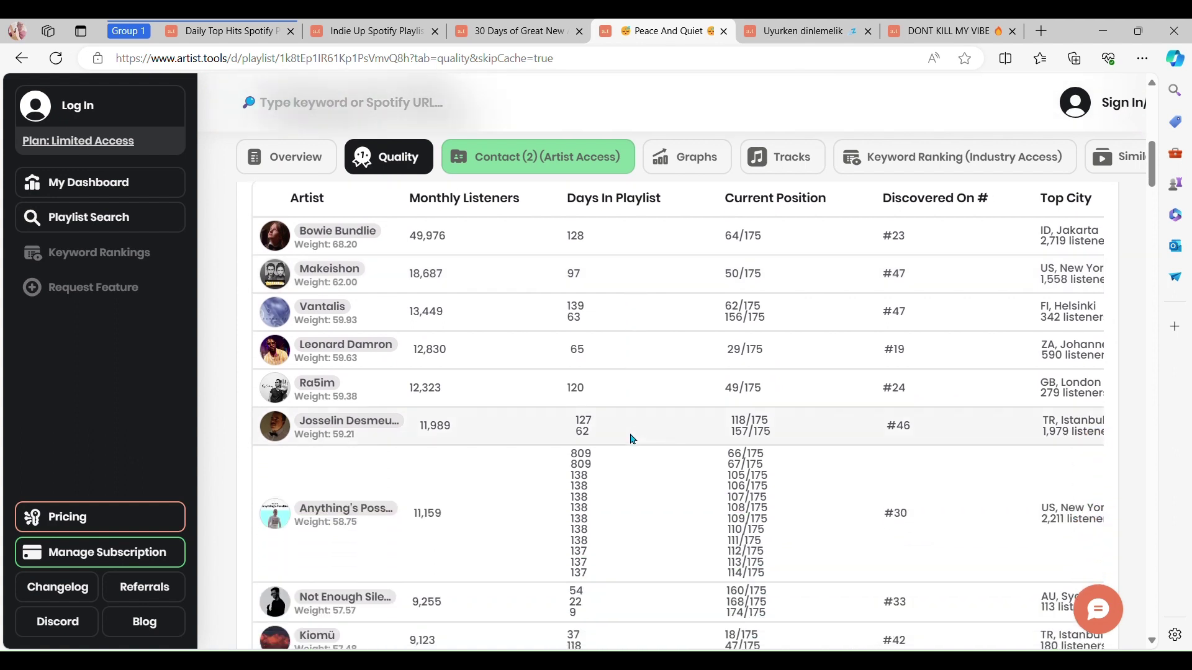
scroll(633, 439, down, 8)
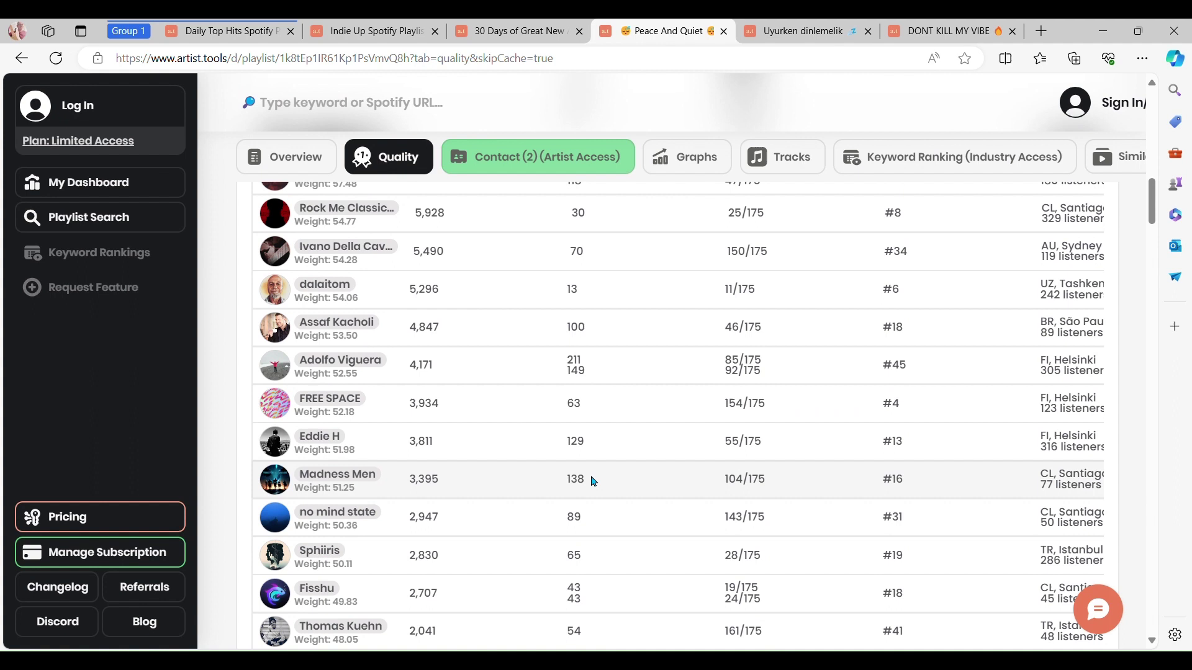
scroll(589, 525, down, 2)
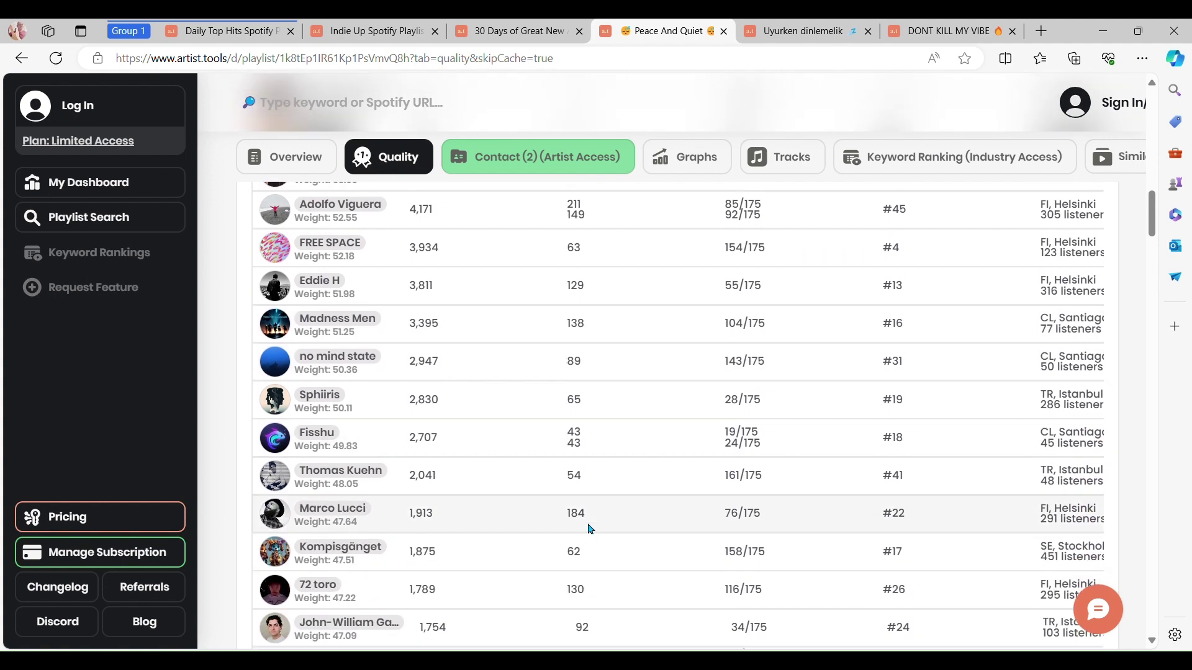
scroll(591, 521, up, 4)
scroll(592, 515, up, 5)
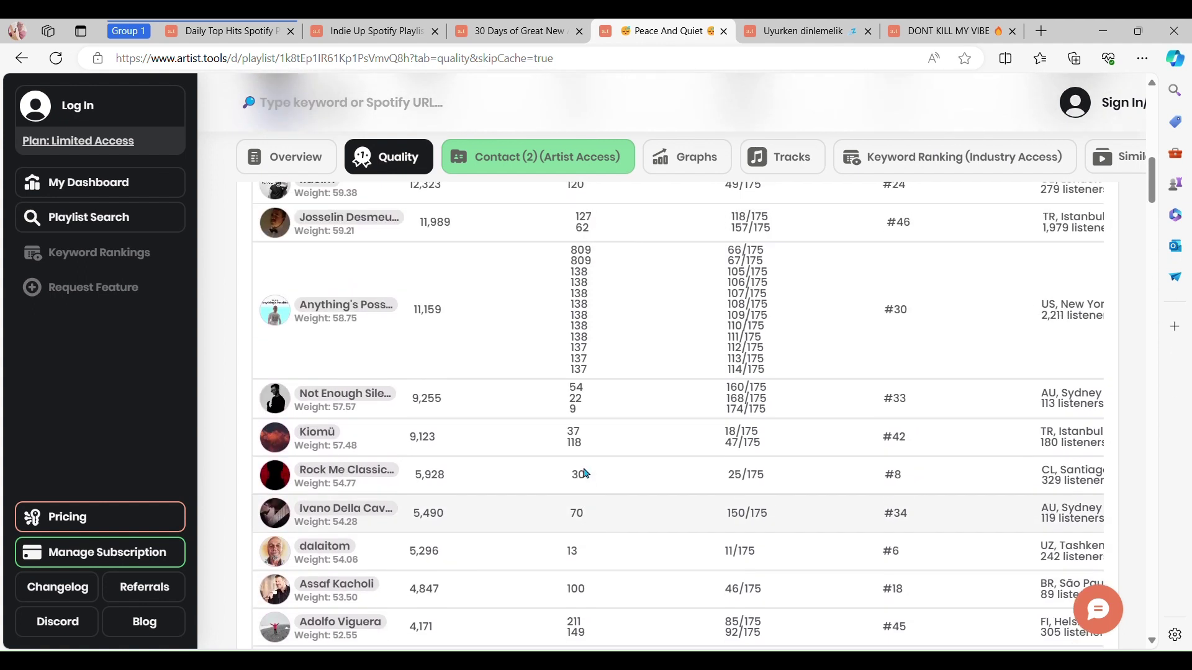
scroll(593, 476, up, 10)
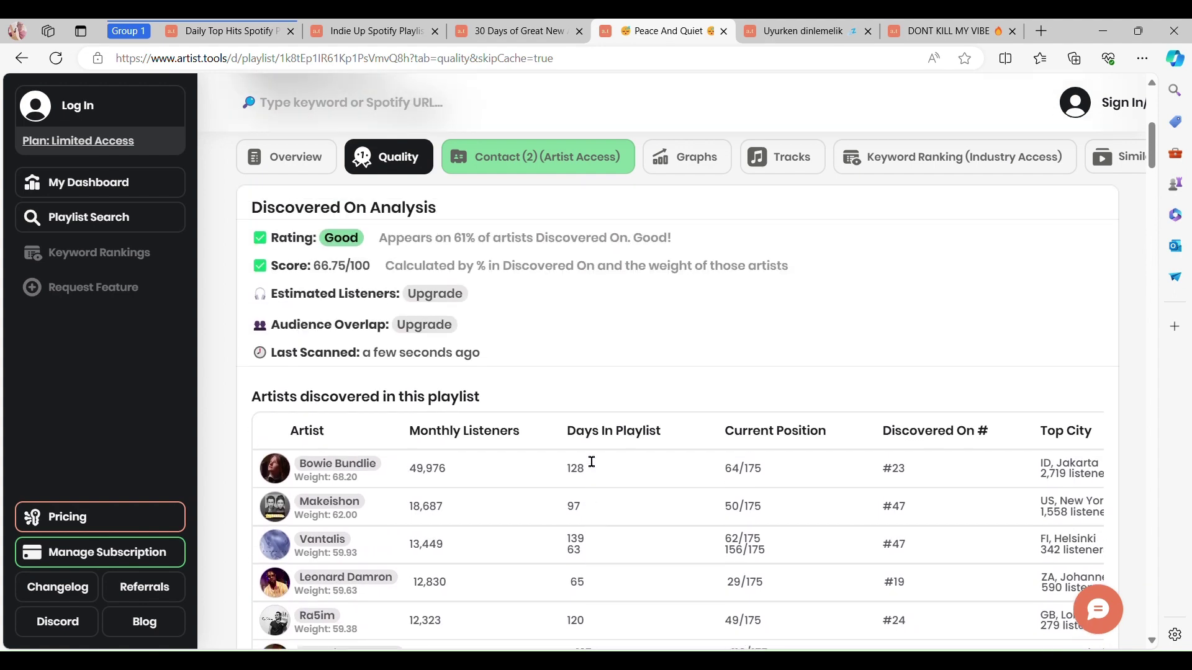
scroll(586, 456, up, 3)
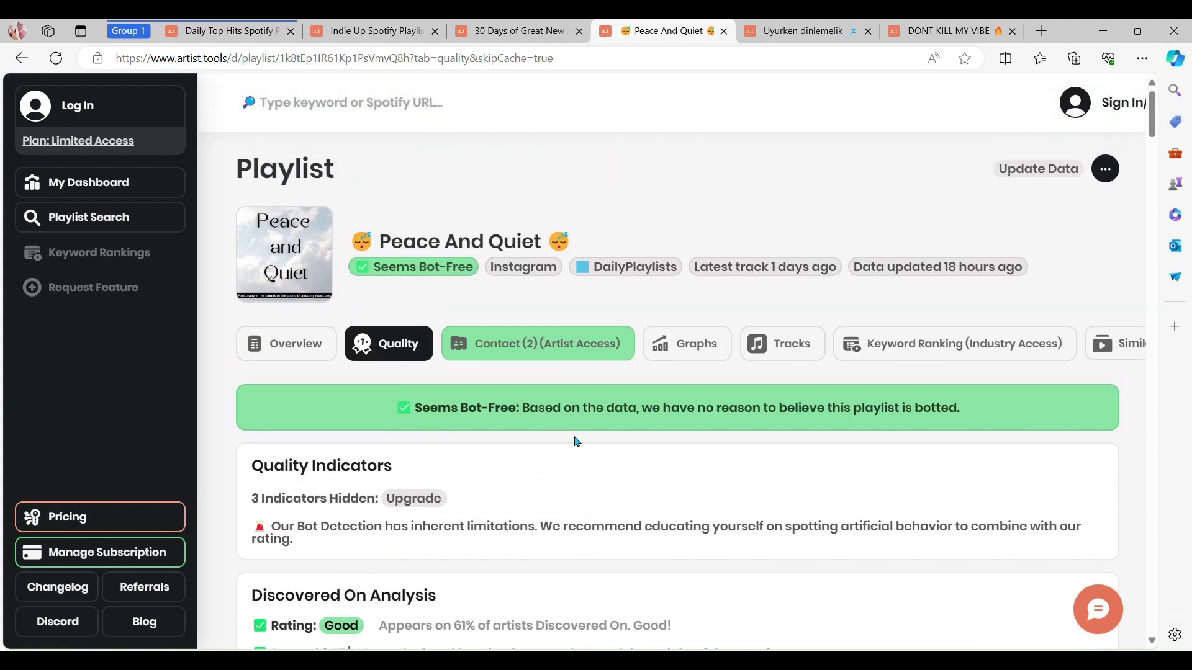
Switch to the Uyurken dinlemelik chill lofi playlist and open its Quality analysis
click(786, 32)
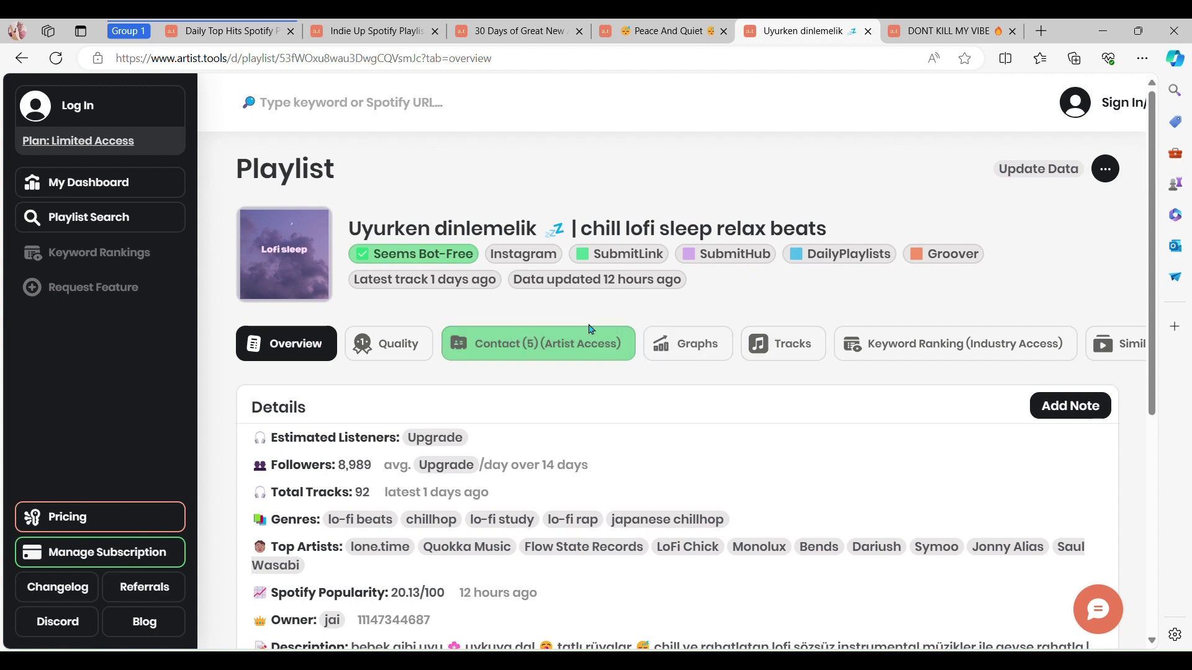
click(388, 343)
scroll(416, 338, down, 3)
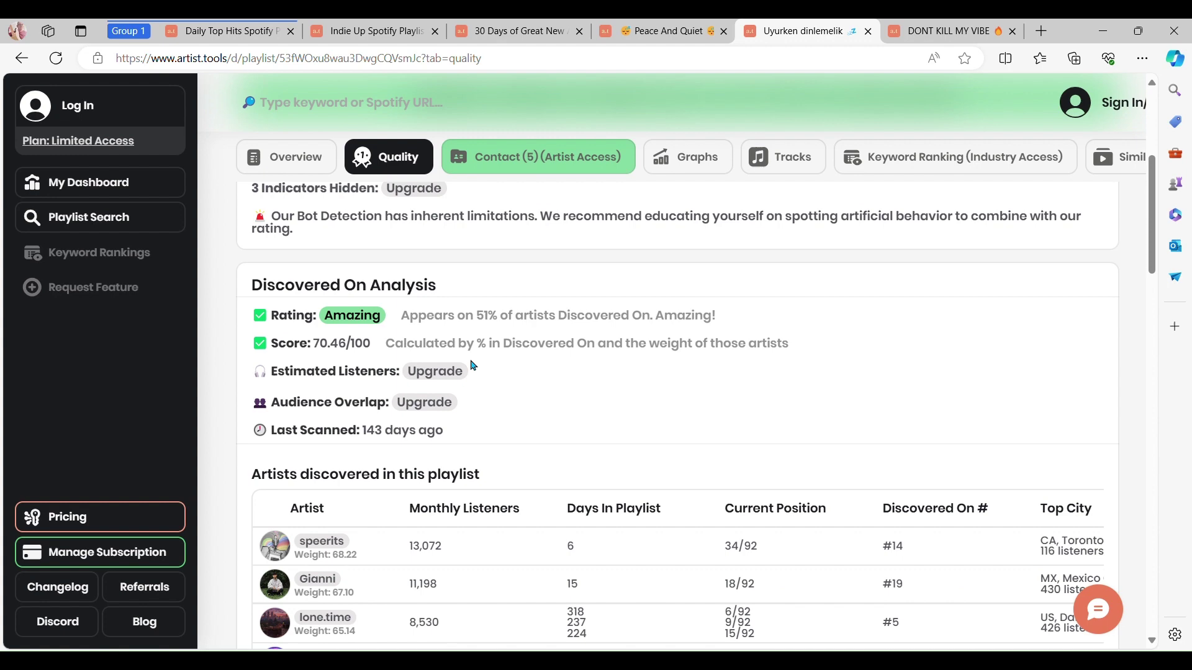
scroll(621, 355, down, 6)
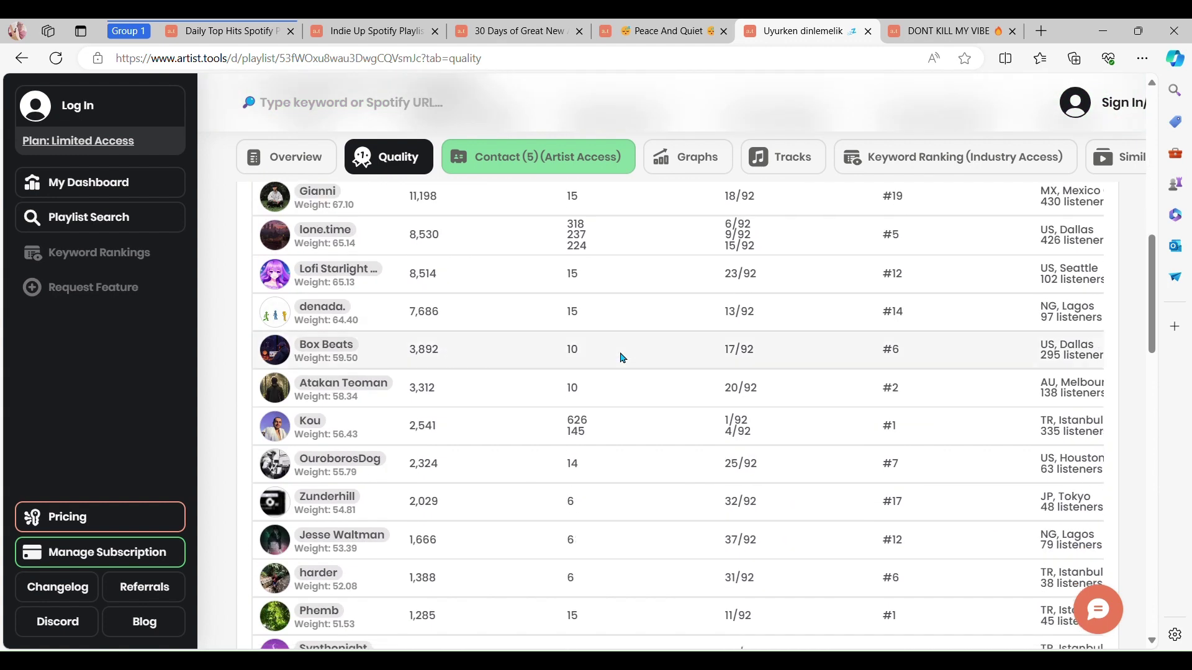
scroll(623, 358, down, 5)
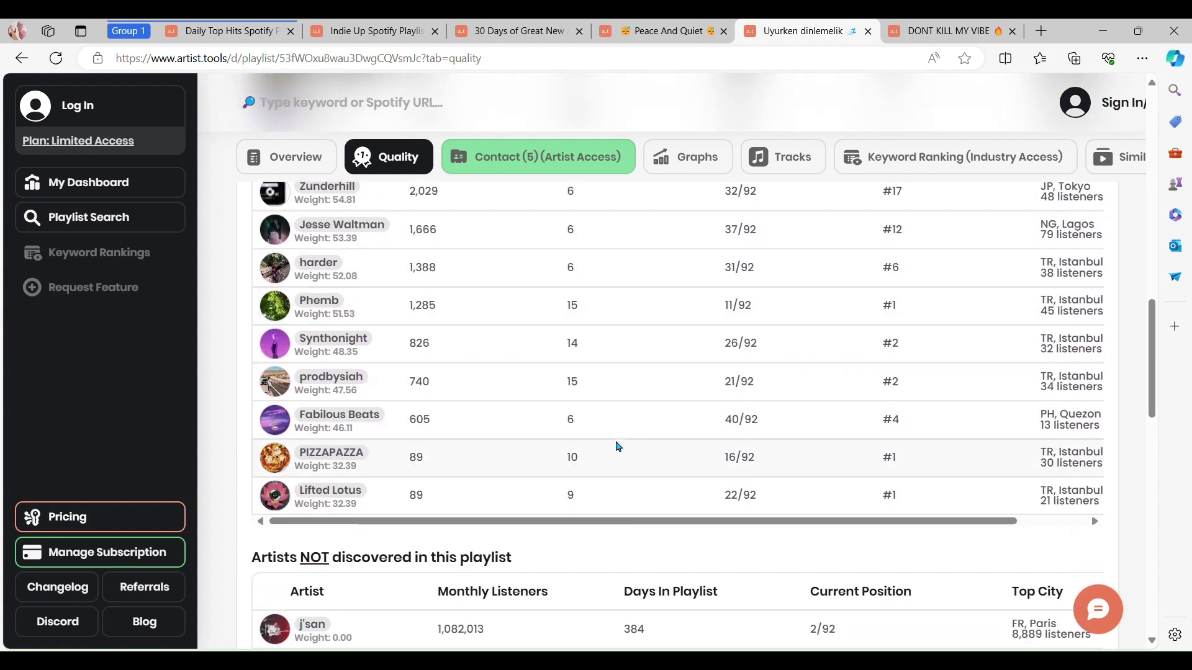
Scroll through the Discovered On Analysis and artists-discovered table, returning to the Amazing 70.46/100 rating
scroll(619, 447, up, 1)
scroll(613, 463, up, 1)
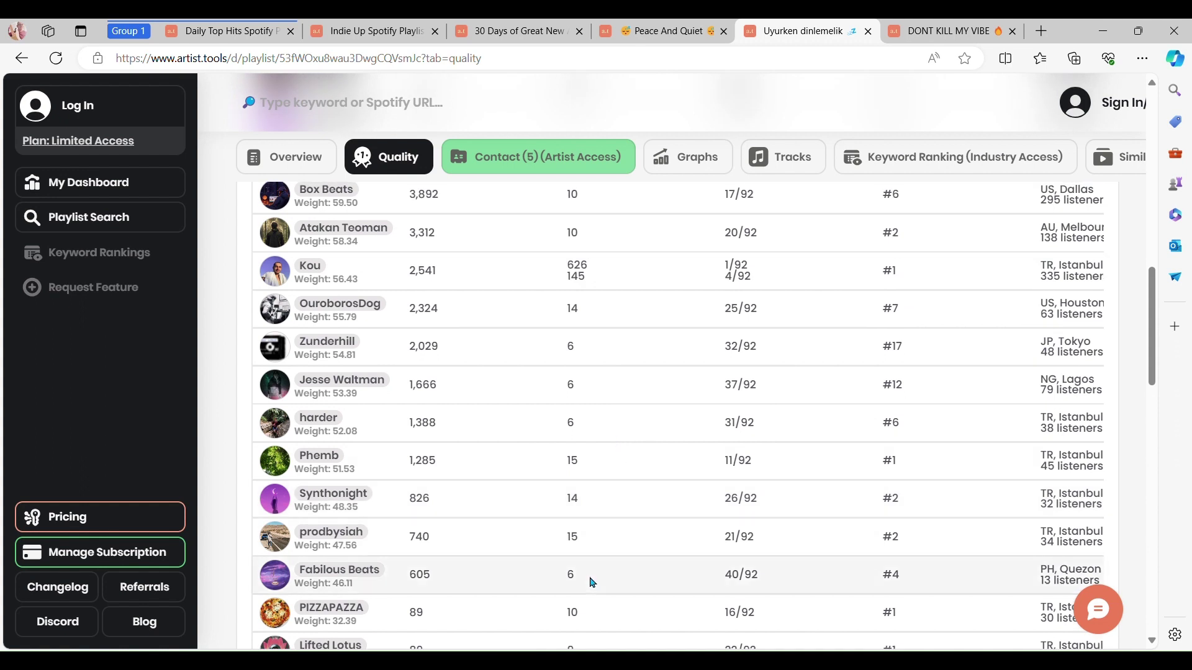
scroll(593, 580, down, 2)
scroll(595, 485, up, 2)
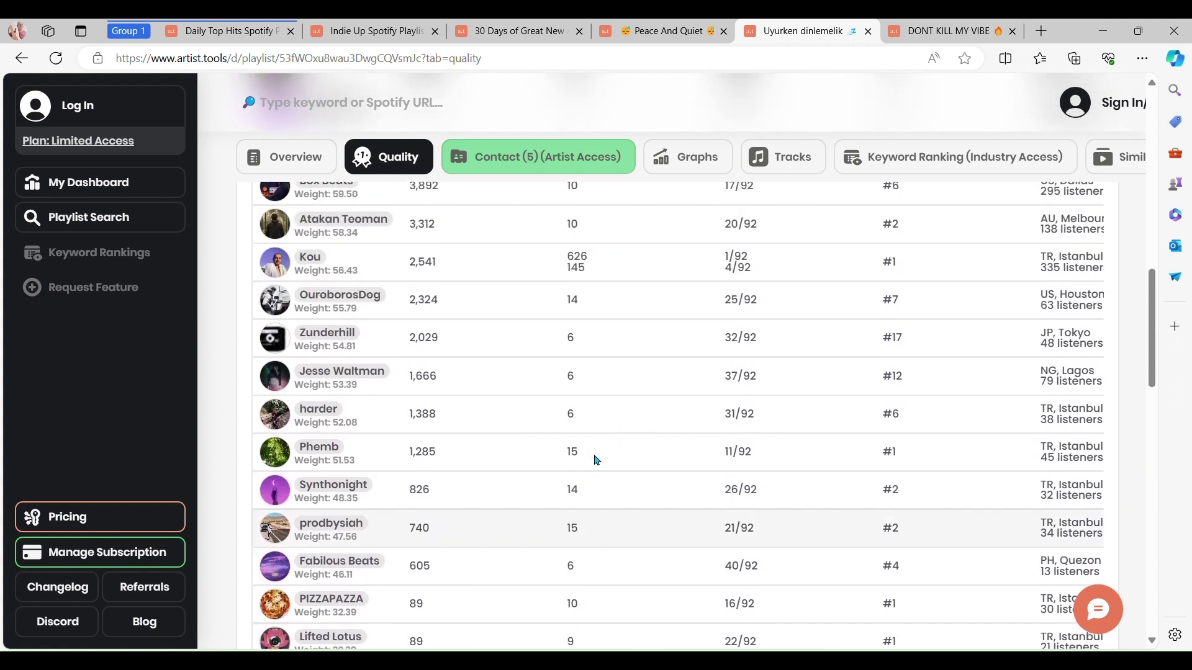
scroll(596, 460, up, 1)
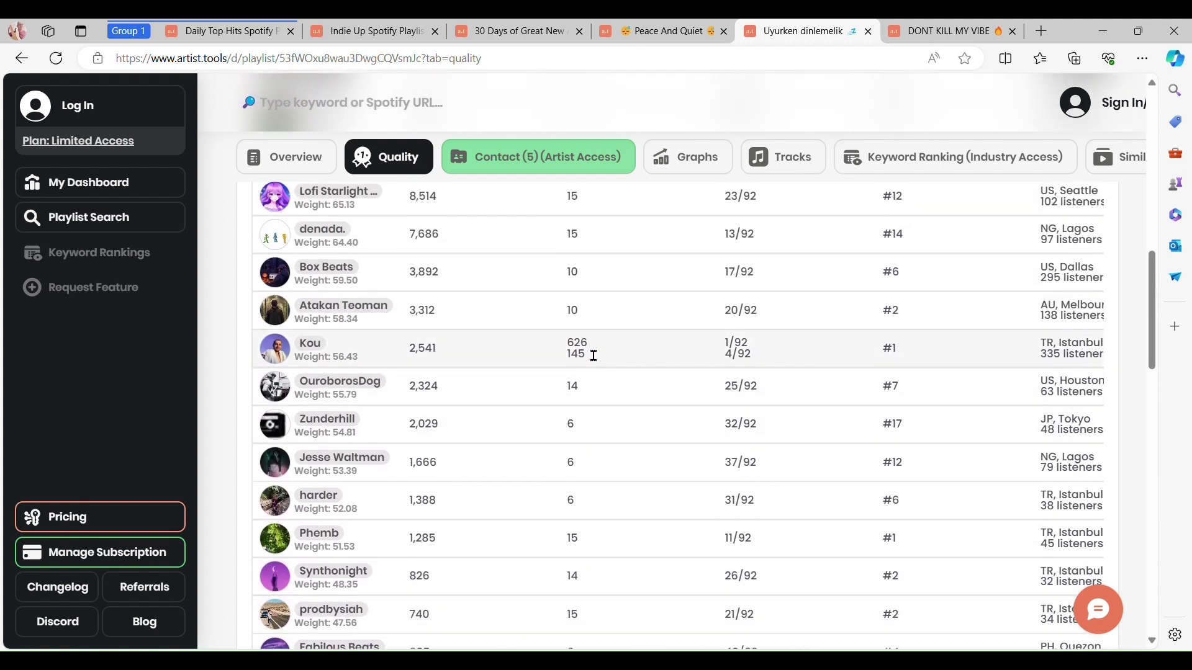
scroll(478, 379, up, 2)
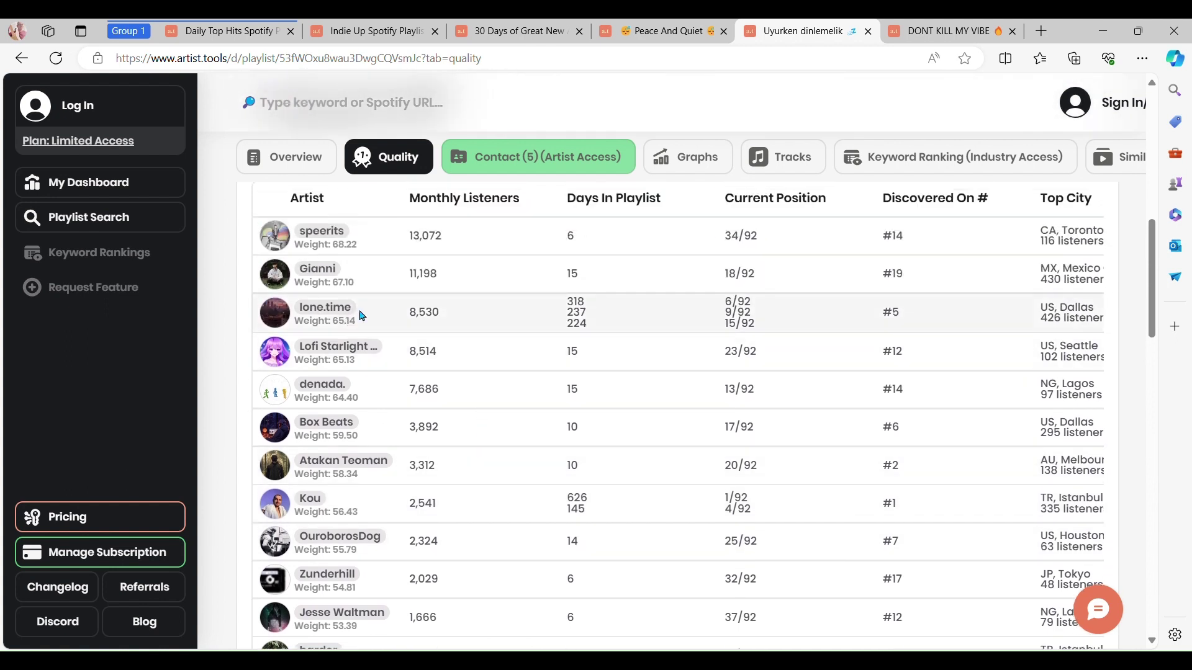
scroll(434, 326, up, 1)
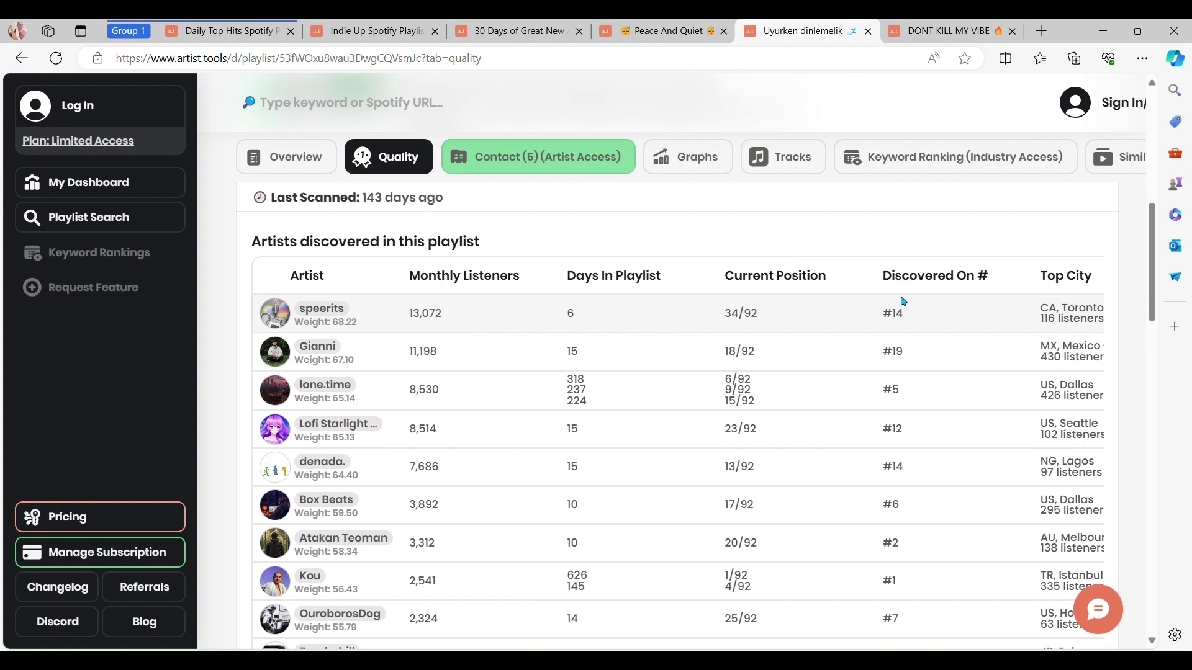
scroll(1080, 345, down, 1)
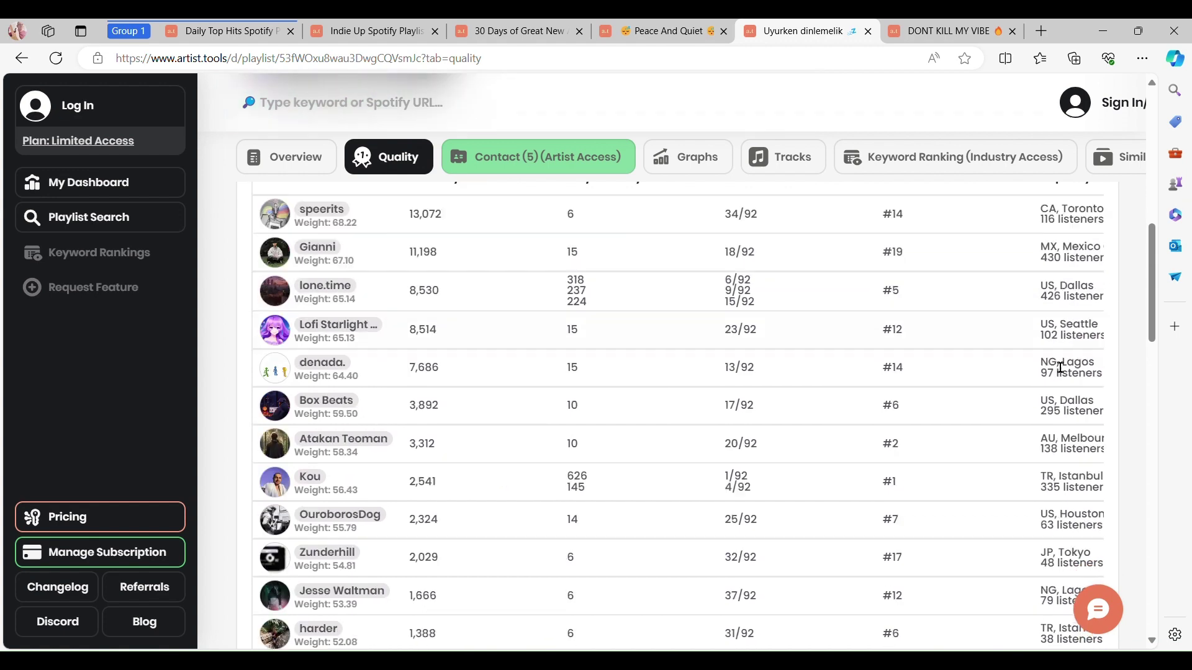
scroll(1049, 382, down, 3)
scroll(1034, 388, up, 1)
scroll(1031, 391, down, 2)
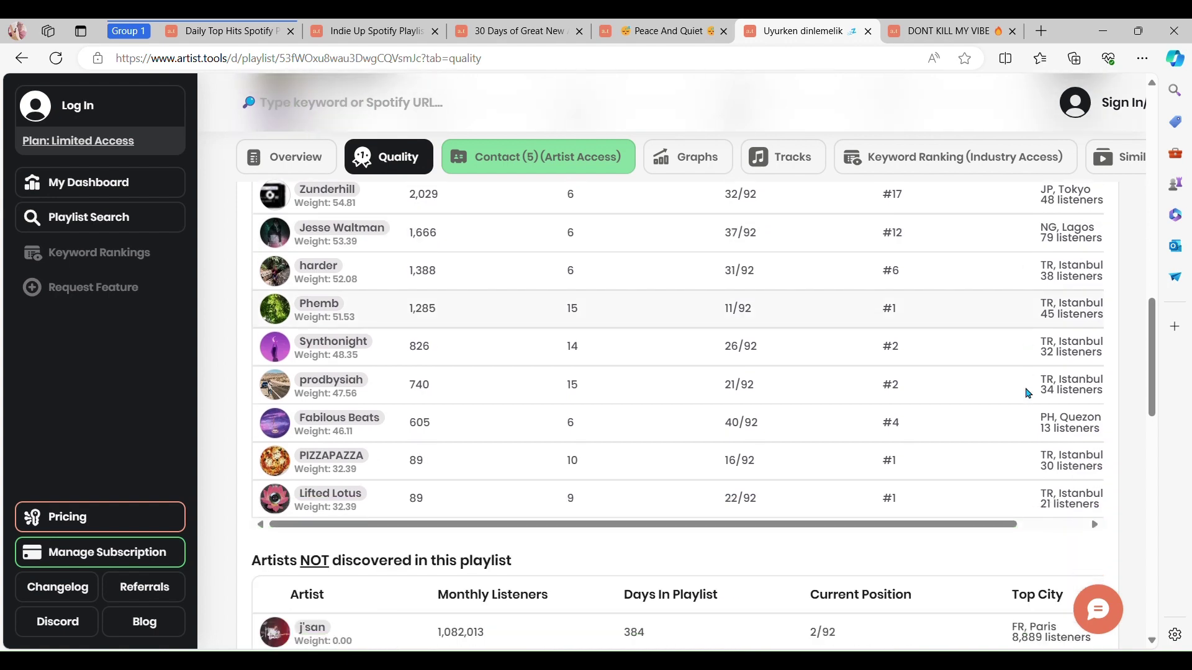
scroll(1027, 393, down, 1)
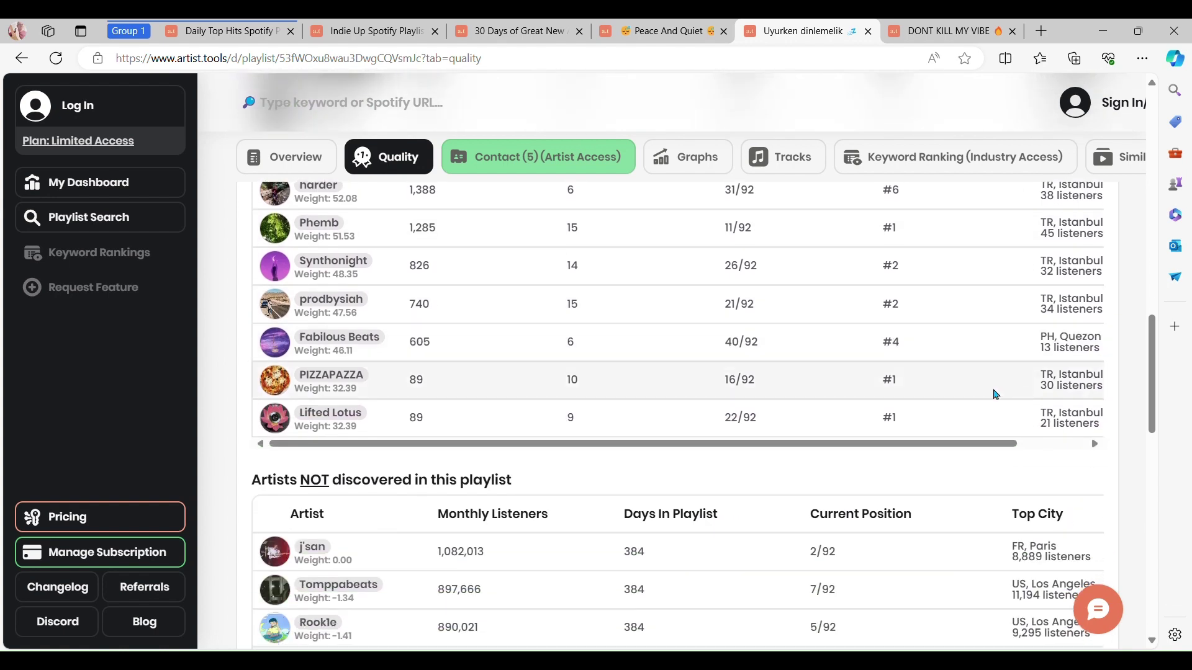
scroll(631, 304, up, 9)
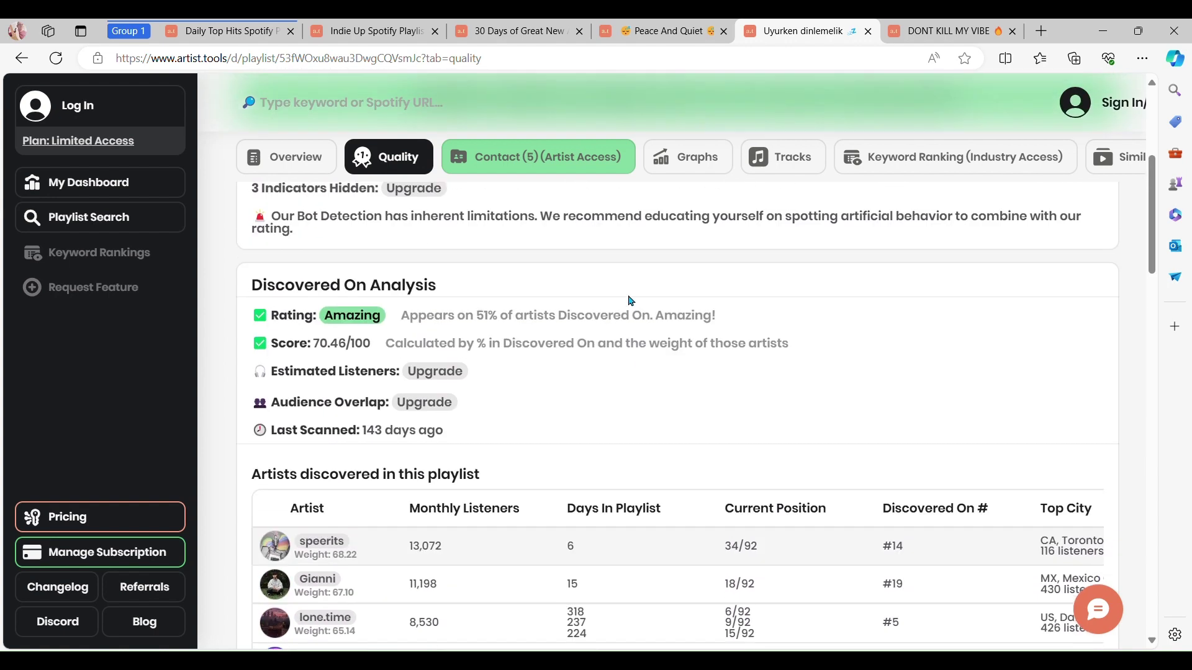
scroll(630, 301, up, 4)
Switch to the DONT KILL MY VIBE TOP HITS 2024 playlist and attempt its quality analysis
click(927, 37)
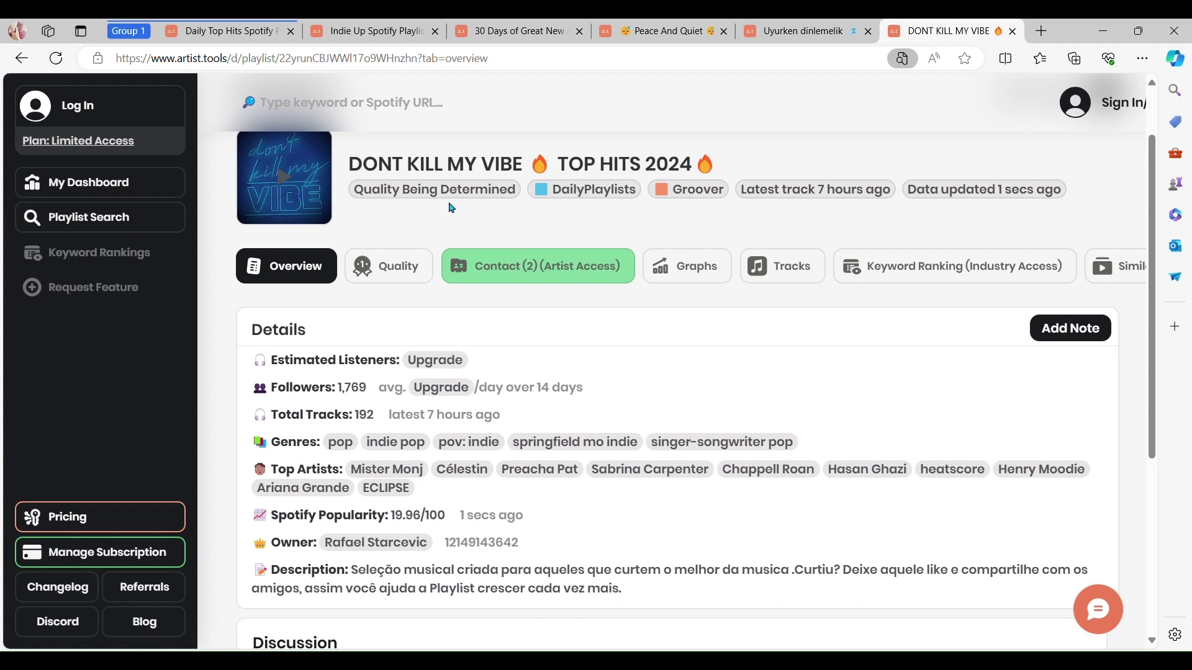
click(365, 274)
scroll(347, 341, down, 1)
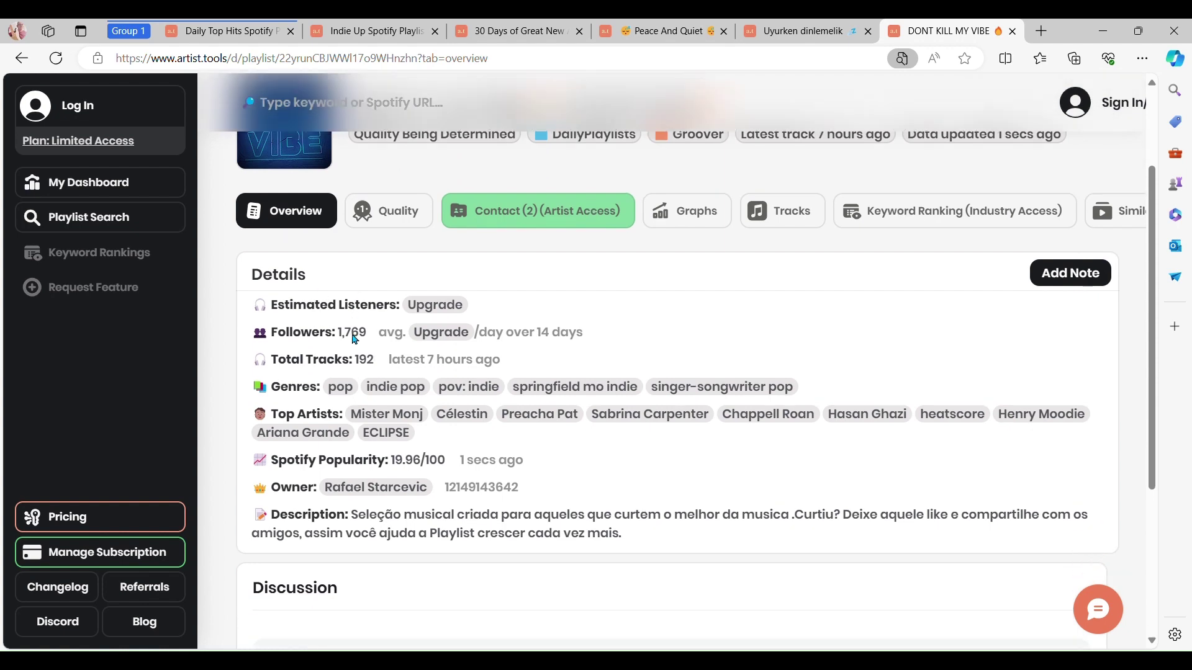
scroll(356, 340, down, 2)
scroll(386, 264, up, 2)
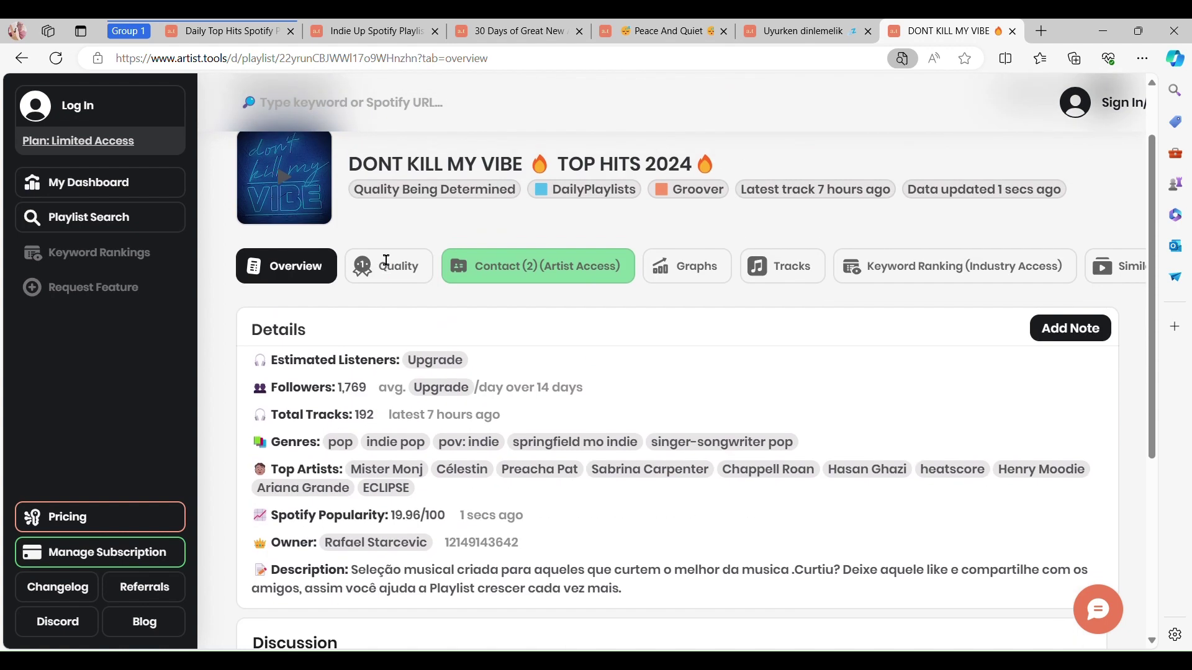
Open its Quality report, rated Bad at 0/100 Discovered On, and scroll the Artists NOT discovered table
click(386, 261)
scroll(462, 333, down, 2)
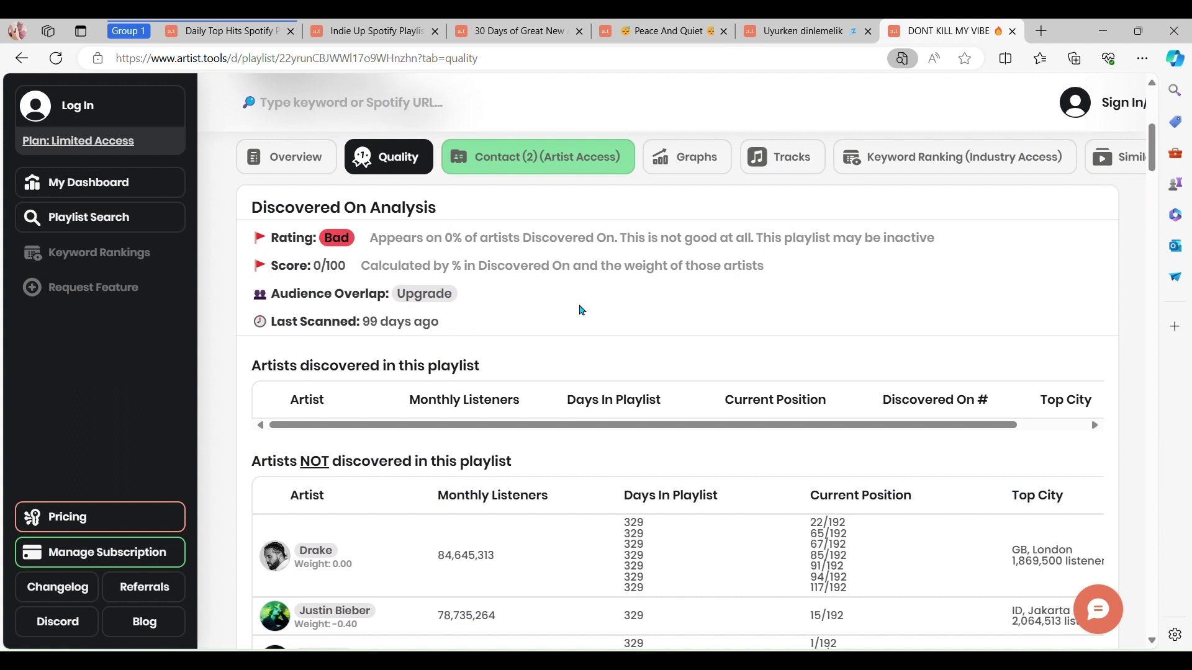
scroll(580, 317, down, 3)
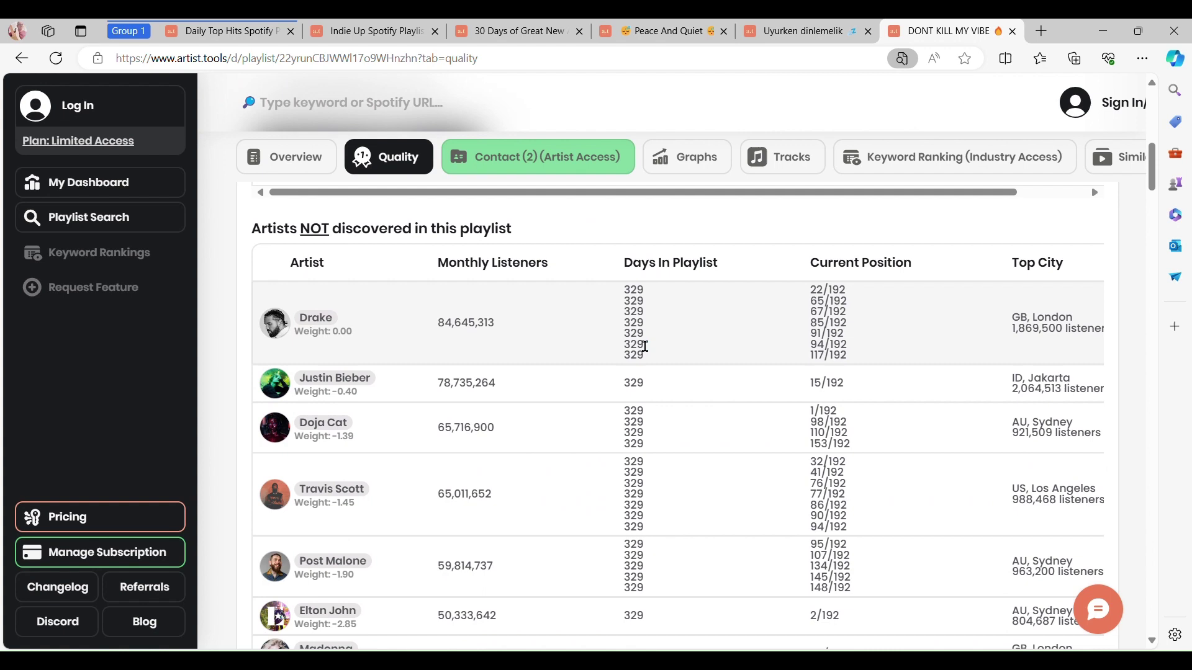
scroll(647, 345, down, 2)
scroll(648, 345, up, 1)
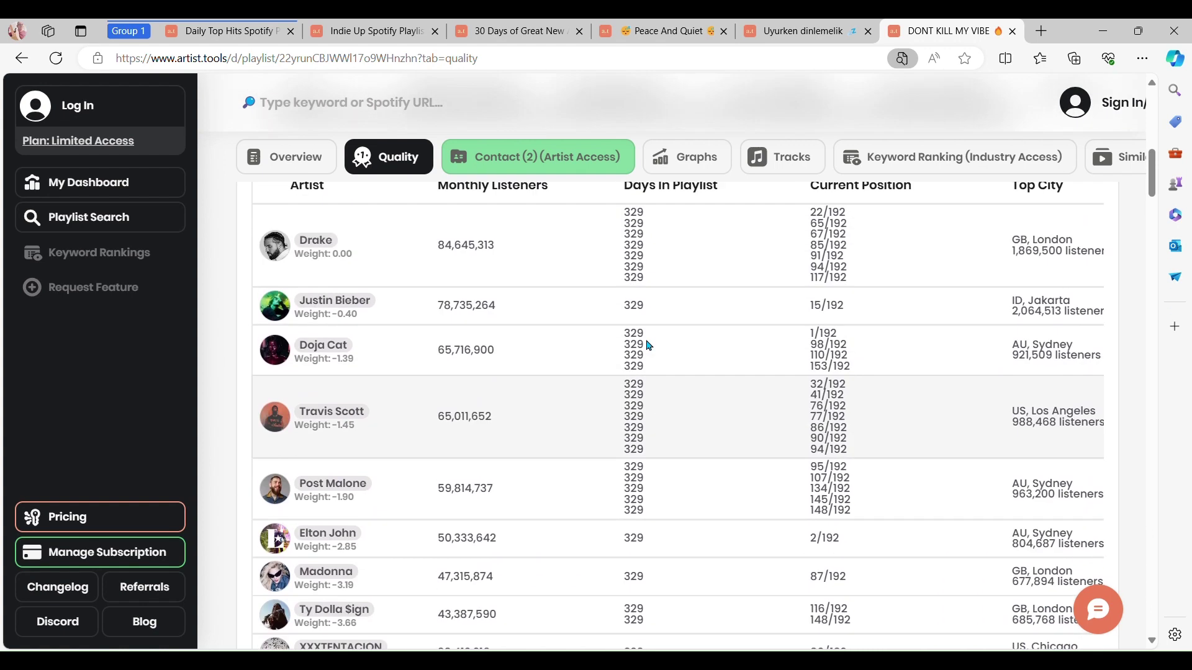
scroll(649, 346, up, 2)
scroll(662, 356, down, 5)
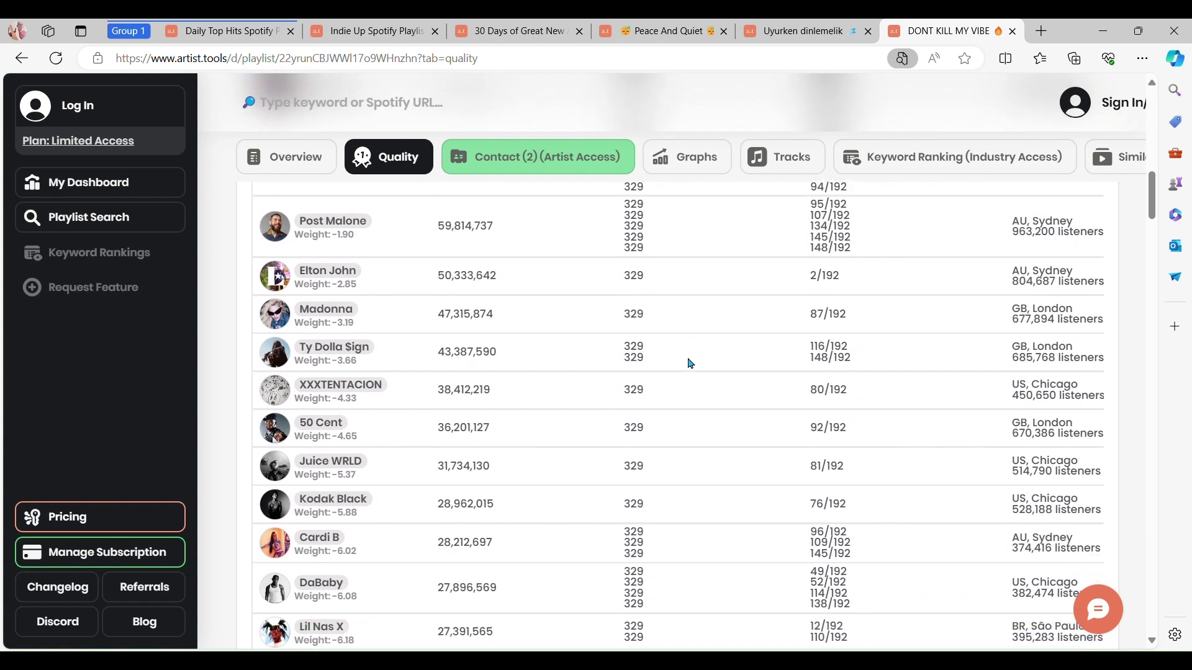
scroll(690, 365, down, 11)
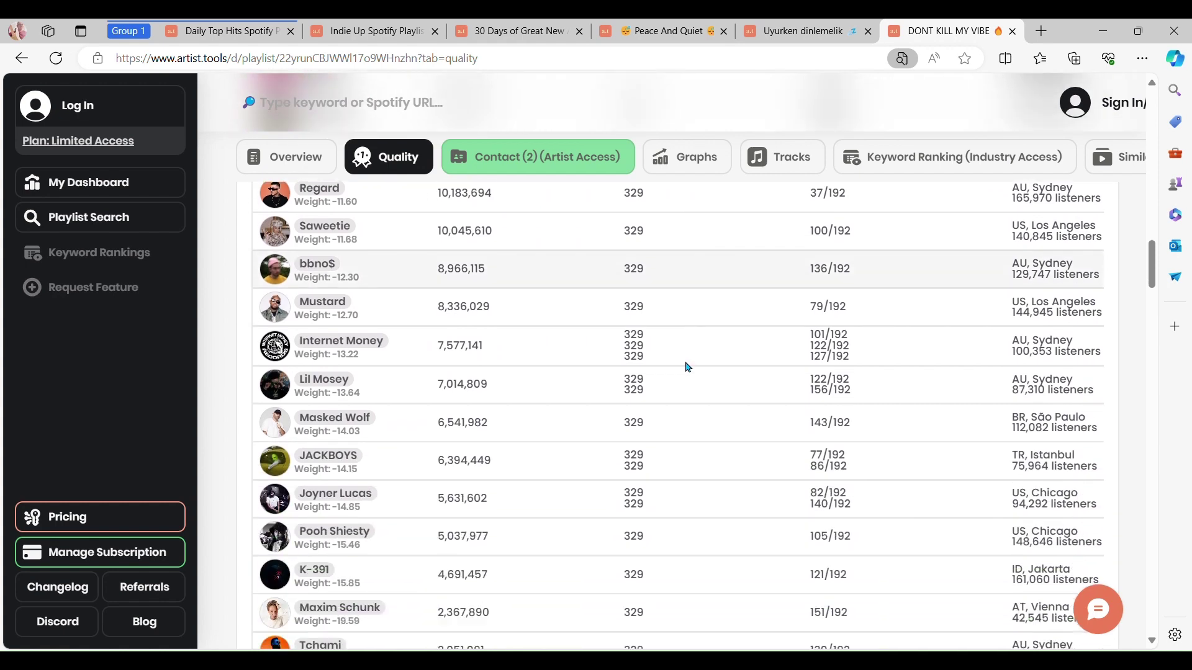
scroll(688, 367, down, 9)
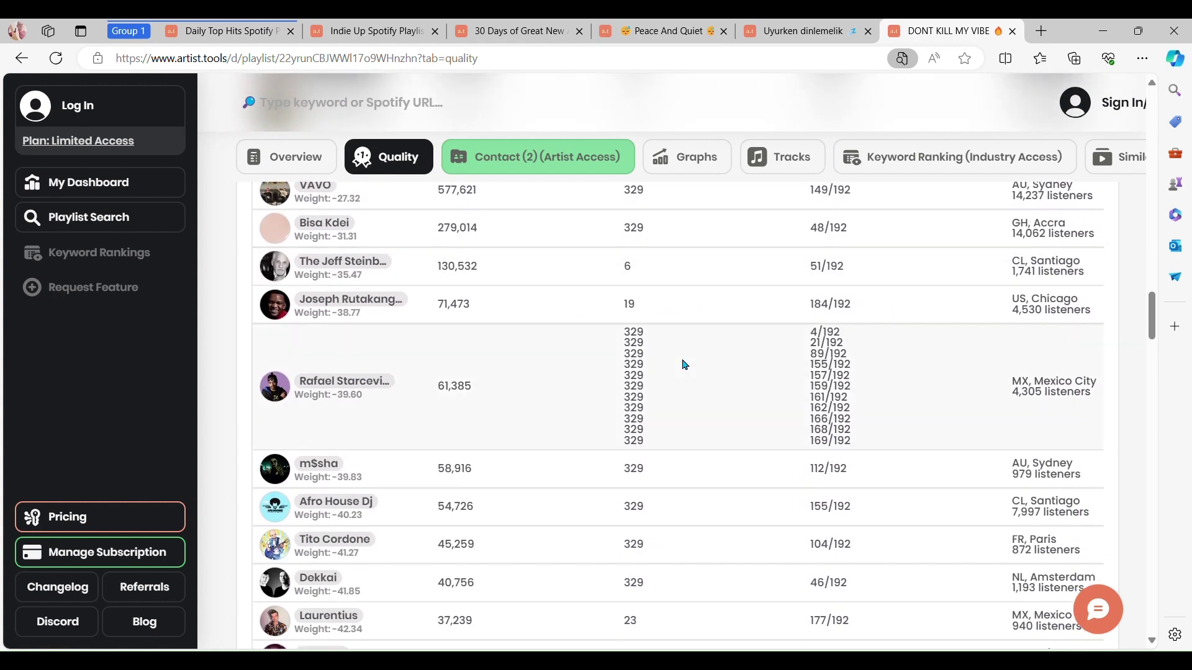
scroll(650, 288, down, 7)
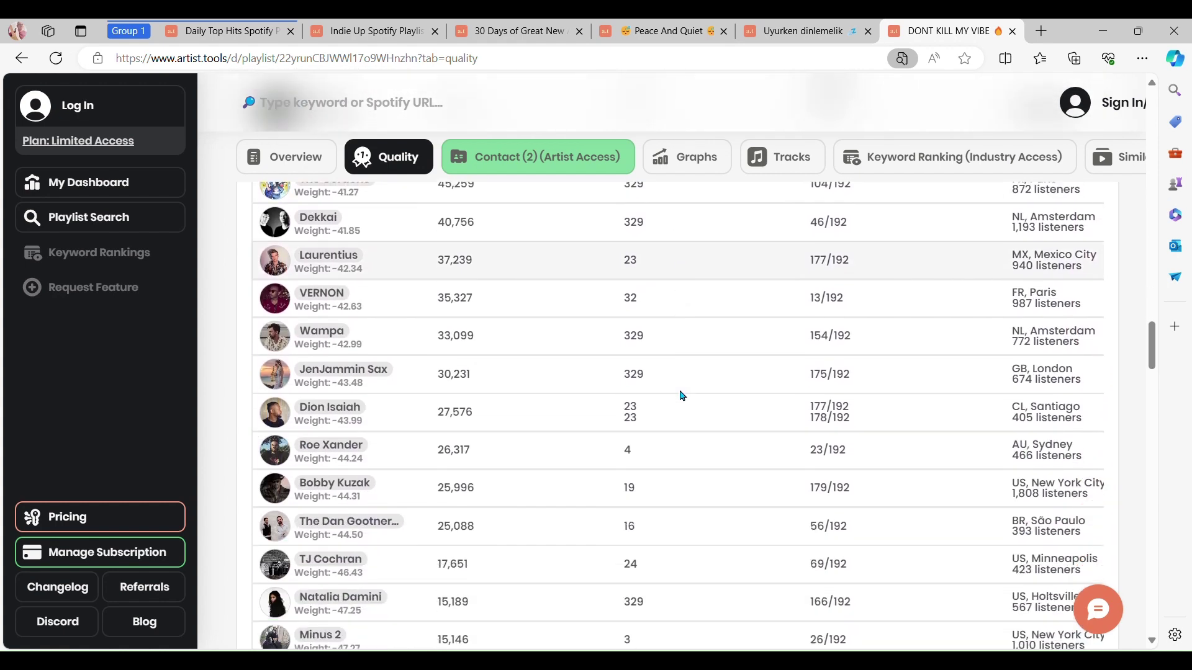
scroll(683, 396, down, 4)
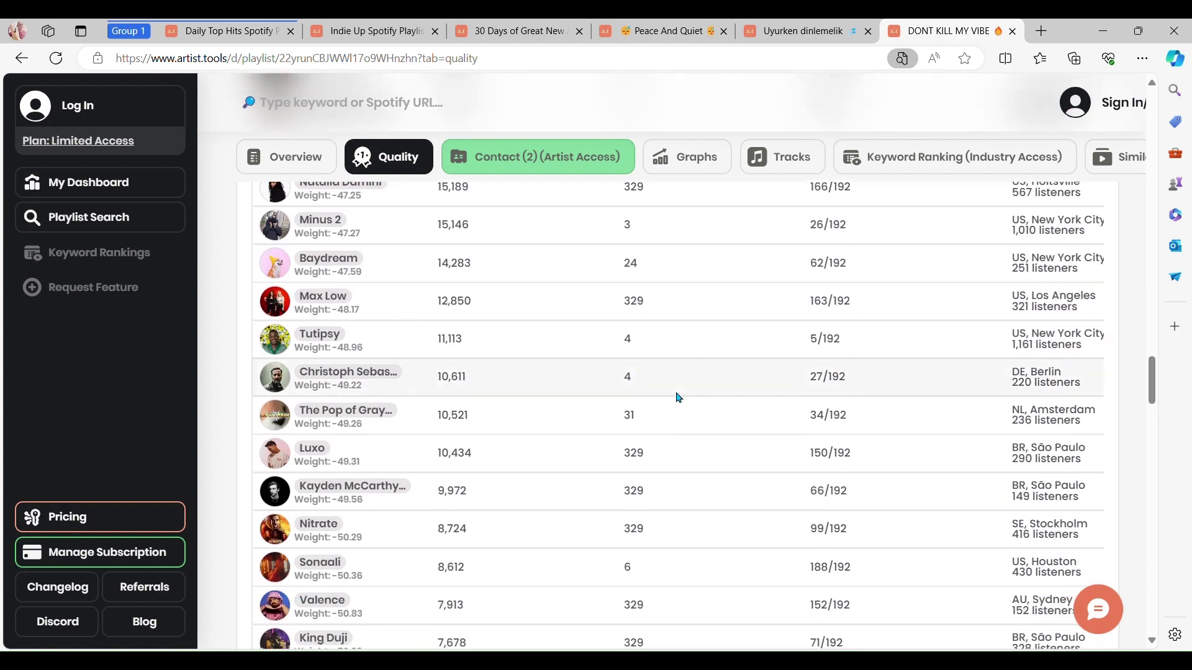
scroll(682, 372, up, 4)
scroll(682, 350, up, 20)
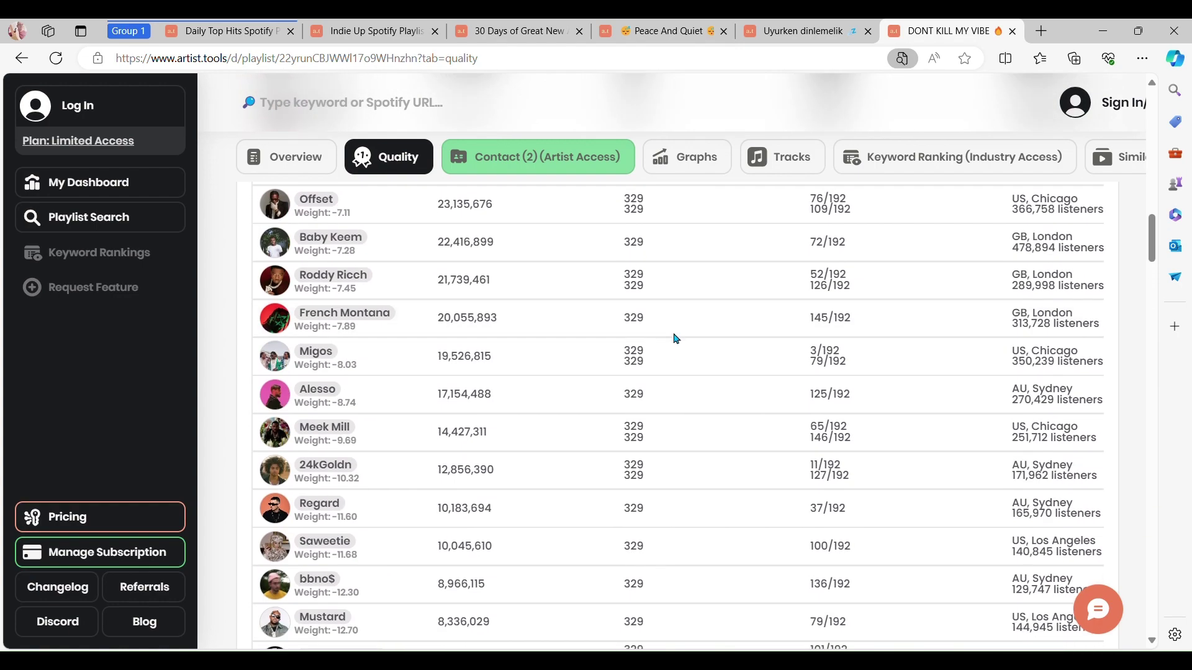
scroll(668, 336, up, 10)
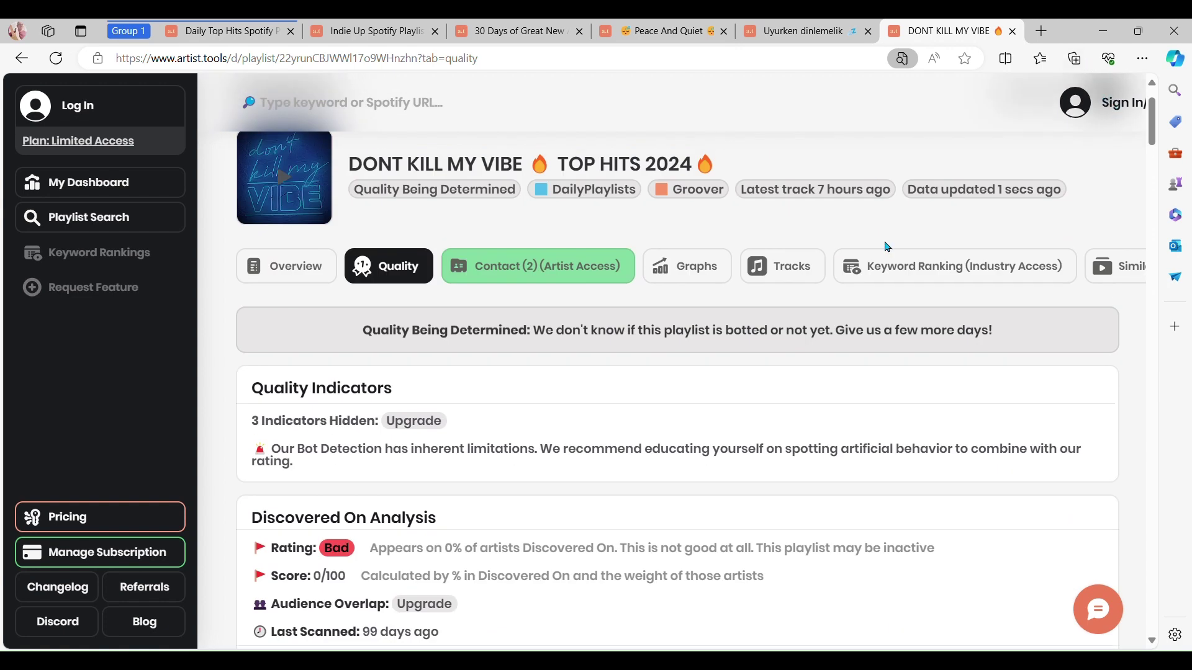
scroll(888, 247, up, 1)
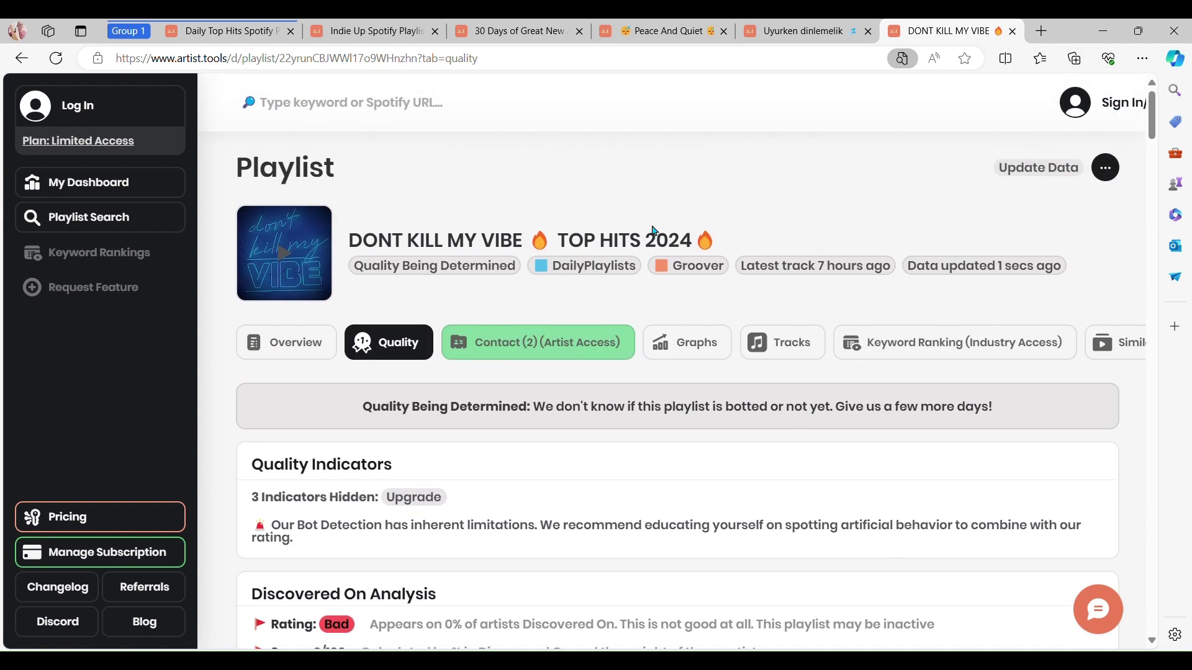